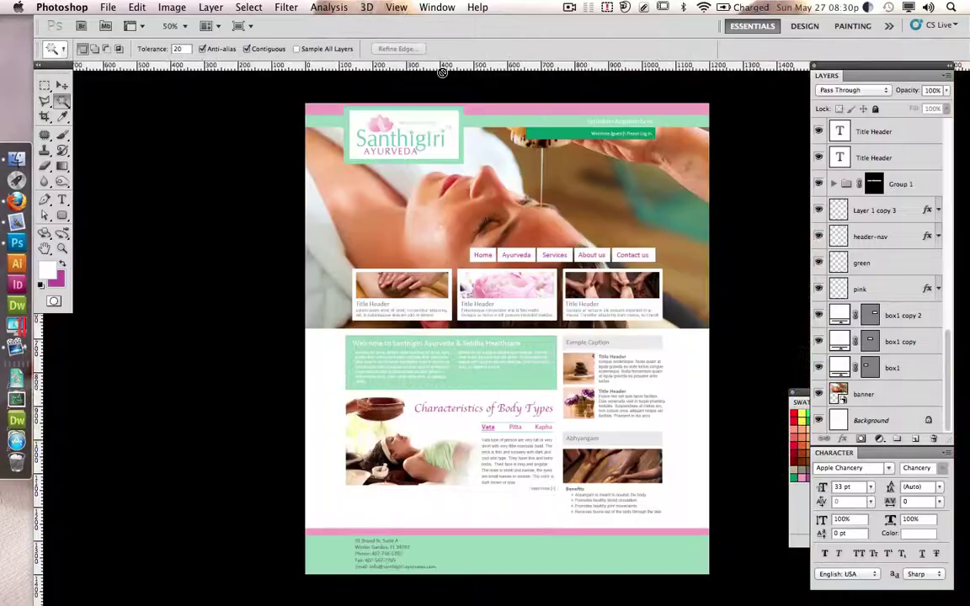
{"action": "key", "text": "f"}
{"action": "key", "text": "f"}
Step: Rename Group 1 to 'photobox' and move it below the pink layer
{"action": "double_click", "coordinate": [61, 250]}
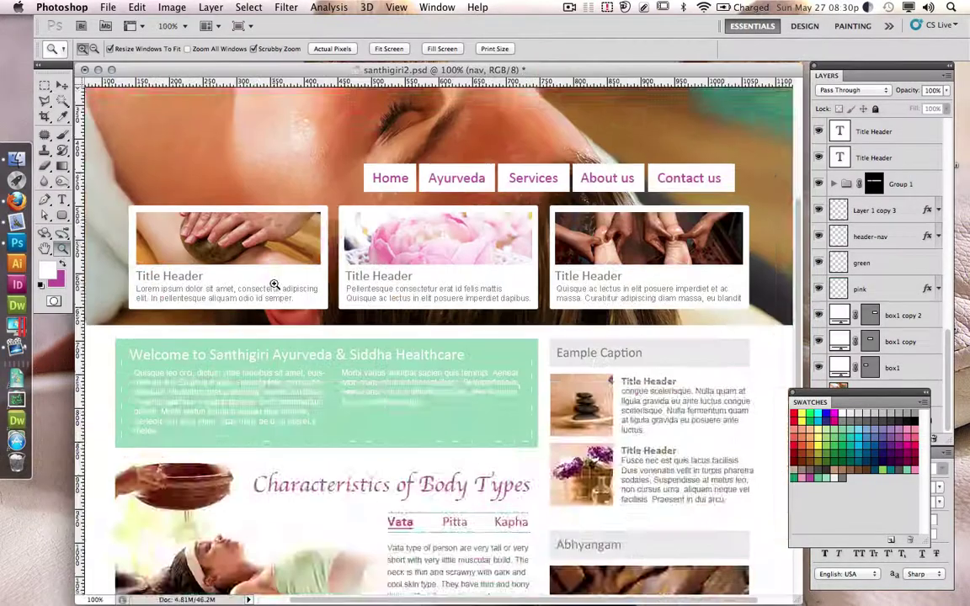
{"action": "left_click", "coordinate": [274, 285], "text": "alt"}
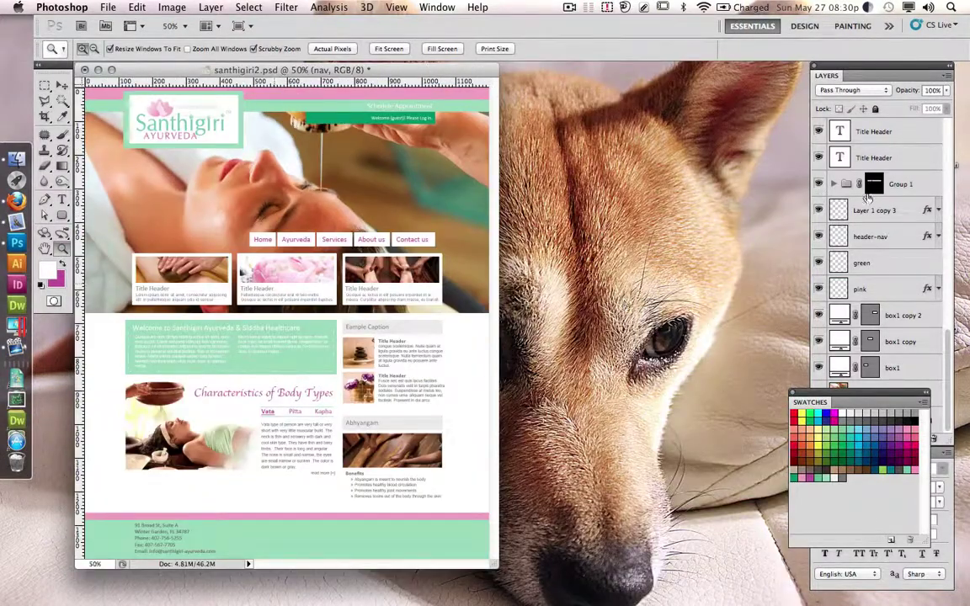
{"action": "left_click", "coordinate": [873, 157]}
{"action": "left_click", "coordinate": [899, 185]}
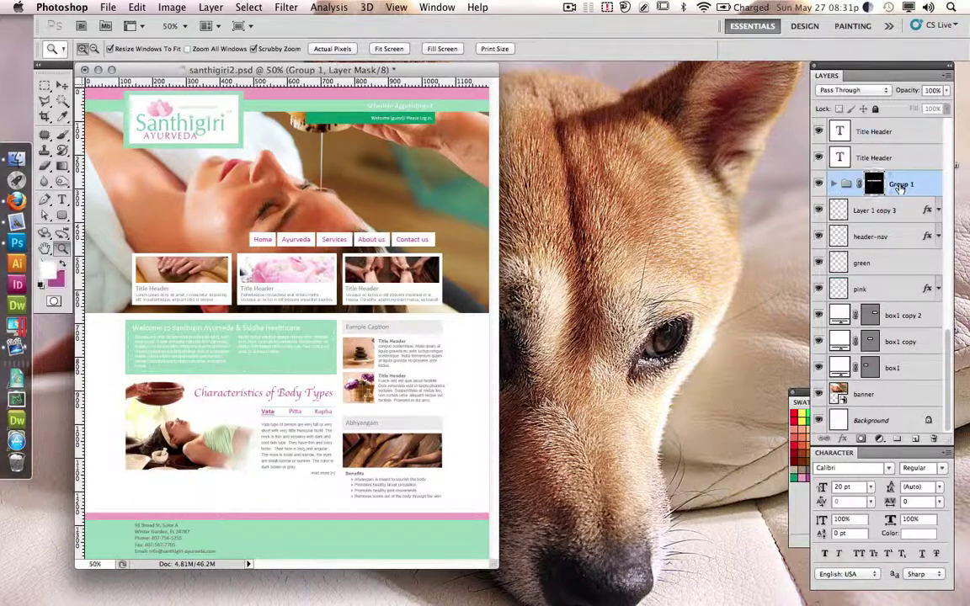
{"action": "double_click", "coordinate": [900, 185]}
{"action": "type", "text": "photobox"}
{"action": "key", "text": "Return"}
{"action": "left_click_drag", "start_coordinate": [834, 181], "coordinate": [815, 302]}
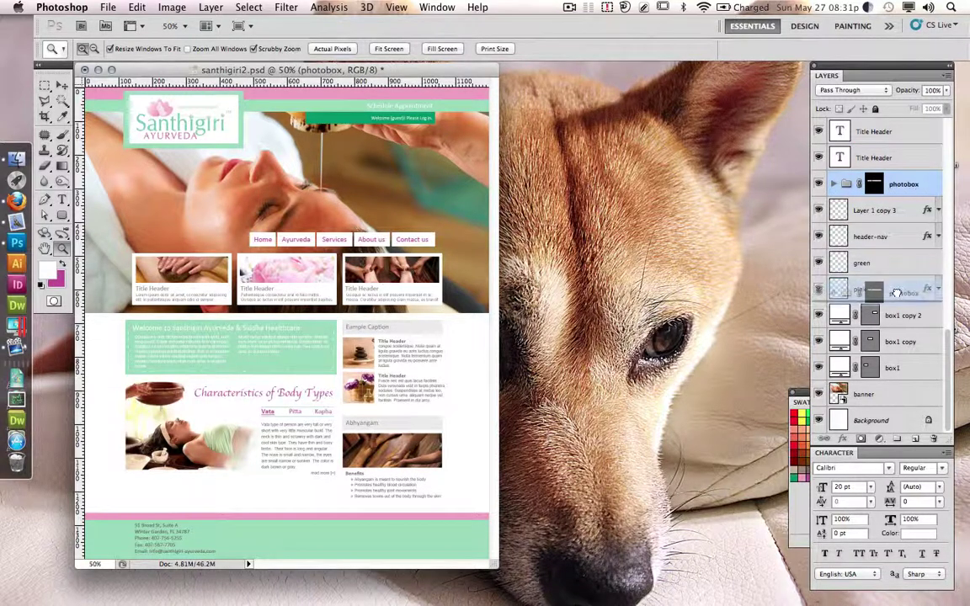
Step: Group photobox with the box1 layers as 'banner boxes'
{"action": "left_click", "coordinate": [899, 369], "text": "shift"}
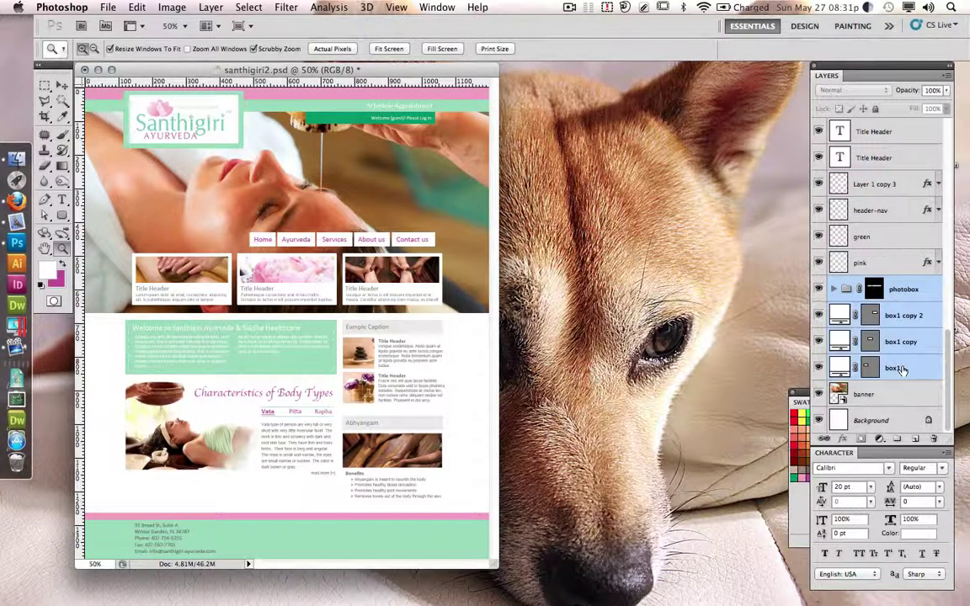
{"action": "key", "text": "super+g"}
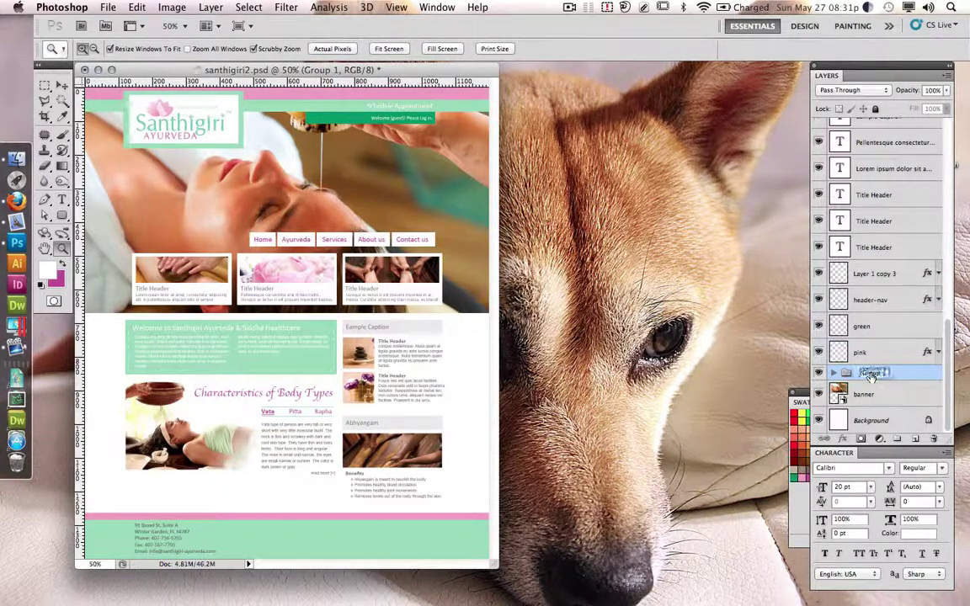
{"action": "type", "text": "banner boxes"}
{"action": "key", "text": "Return"}
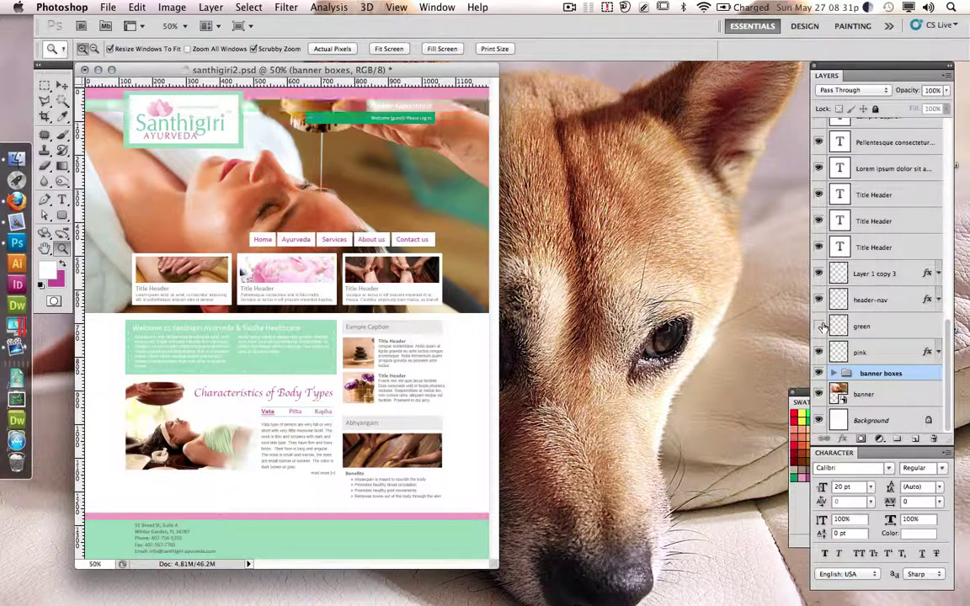
Step: Group the header-nav, green and pink layers as 'header bars'
{"action": "left_click", "coordinate": [873, 300]}
{"action": "left_click", "coordinate": [889, 353], "text": "shift"}
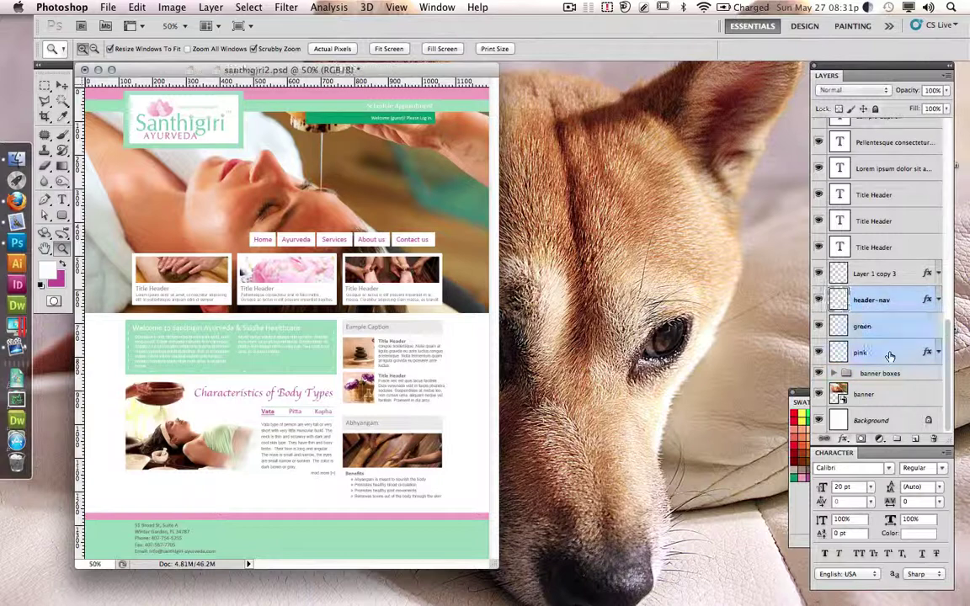
{"action": "key", "text": "super+g"}
{"action": "type", "text": "bars"}
{"action": "key", "text": "Return"}
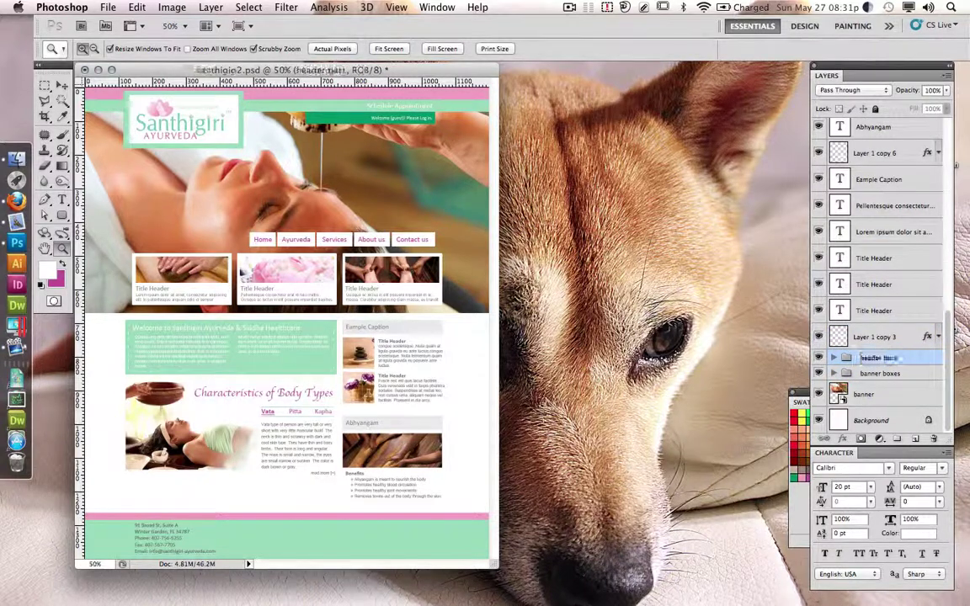
Step: Rename Layer 1 copy 3 to 'greybg'
{"action": "double_click", "coordinate": [867, 337]}
{"action": "type", "text": "grey"}
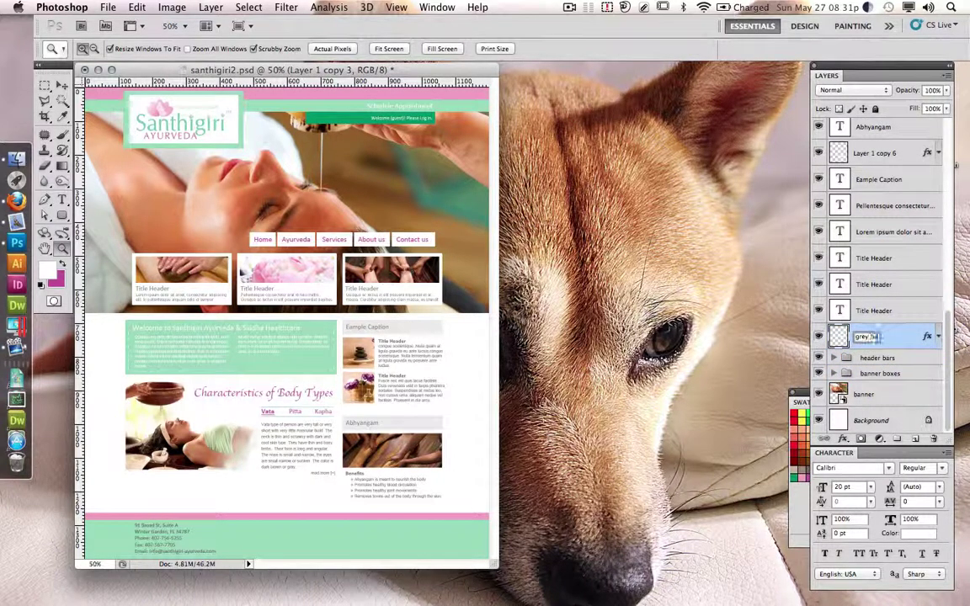
{"action": "type", "text": "bg"}
{"action": "key", "text": "Return"}
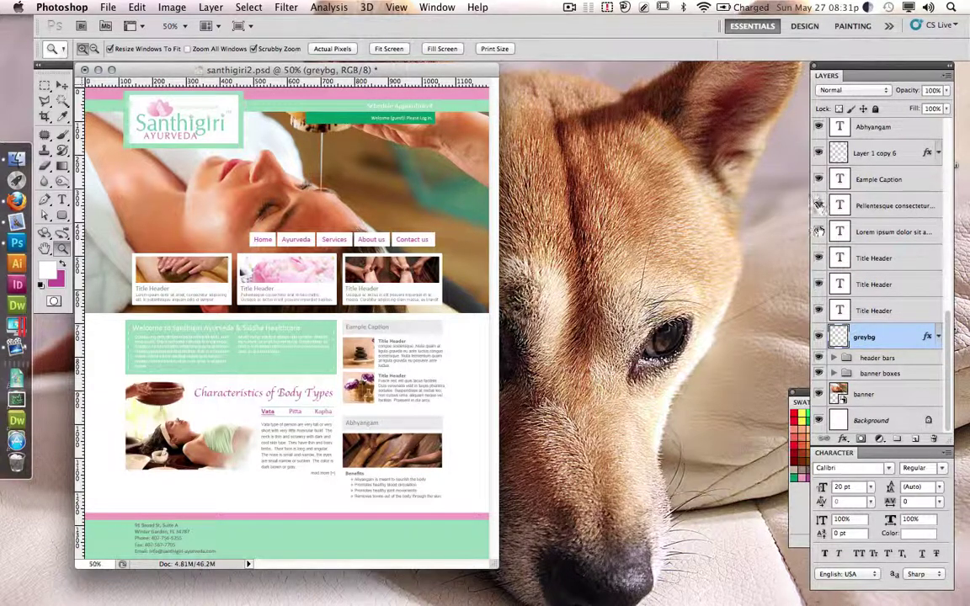
Step: Move the banner text layers into banner boxes and reorder the box1 layers
{"action": "left_click", "coordinate": [878, 207]}
{"action": "left_click", "coordinate": [874, 311], "text": "shift"}
{"action": "left_click_drag", "start_coordinate": [874, 311], "coordinate": [880, 373]}
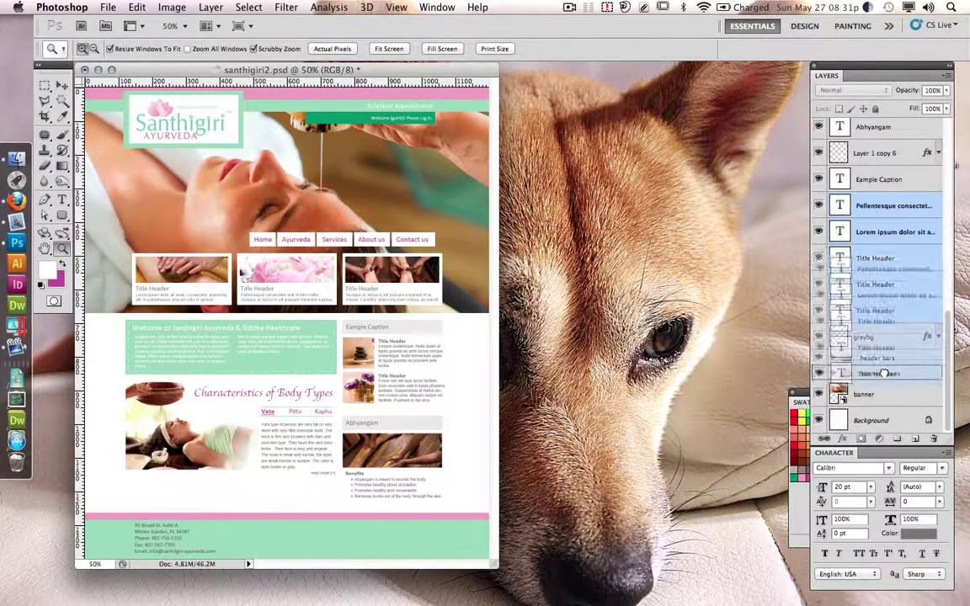
{"action": "left_click", "coordinate": [909, 133]}
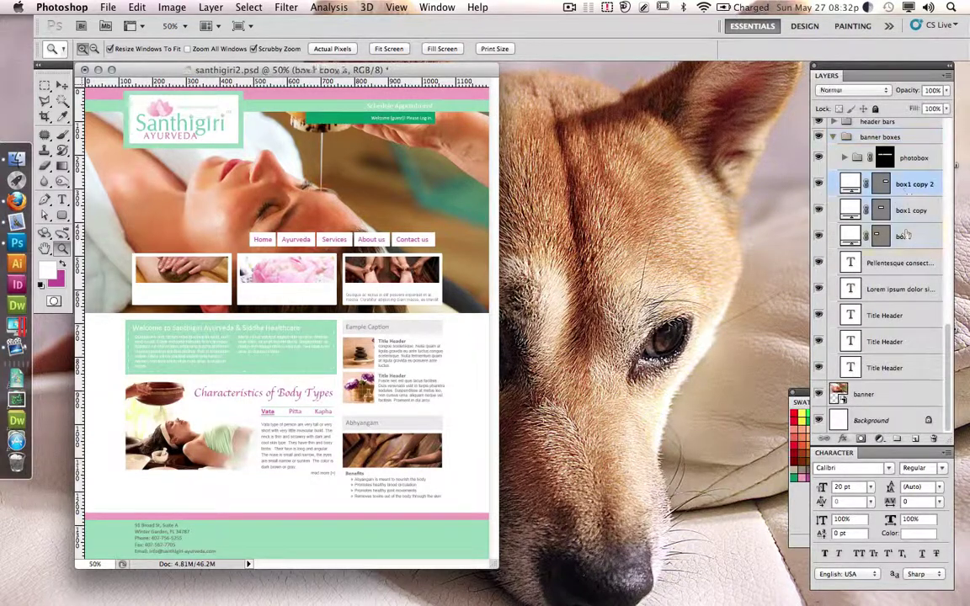
{"action": "left_click", "coordinate": [905, 185], "text": "shift"}
{"action": "left_click_drag", "start_coordinate": [905, 185], "coordinate": [897, 278]}
{"action": "scroll", "coordinate": [897, 278], "scroll_direction": "up", "scroll_amount": 5}
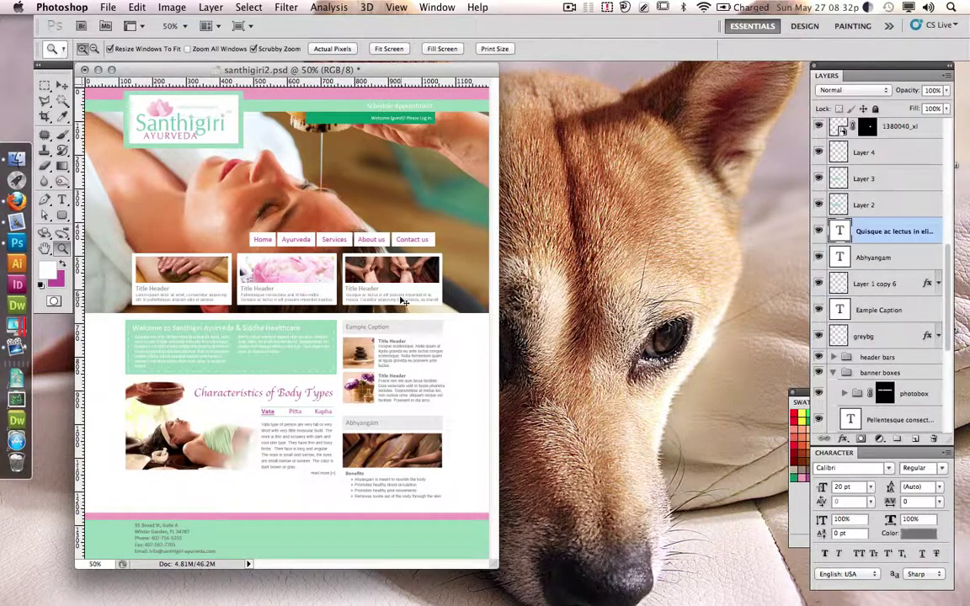
{"action": "mouse_move", "coordinate": [893, 230]}
{"action": "left_mouse_down"}
{"action": "mouse_move", "coordinate": [897, 421]}
{"action": "mouse_move", "coordinate": [899, 408]}
{"action": "left_mouse_up"}
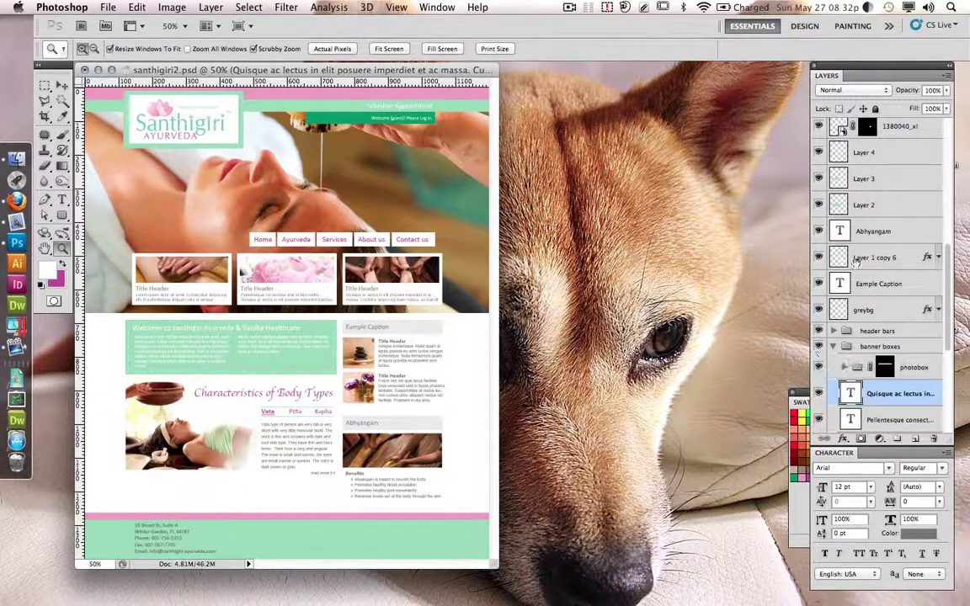
Step: Rename Layer 1 copy 6 to 'greybg2'
{"action": "double_click", "coordinate": [867, 257]}
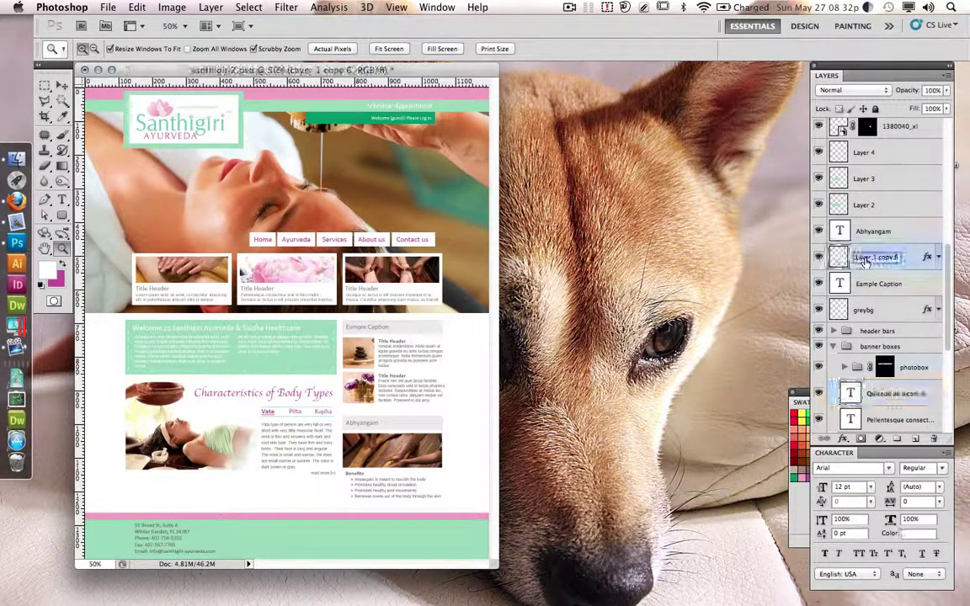
{"action": "type", "text": "greybg2"}
{"action": "key", "text": "Return"}
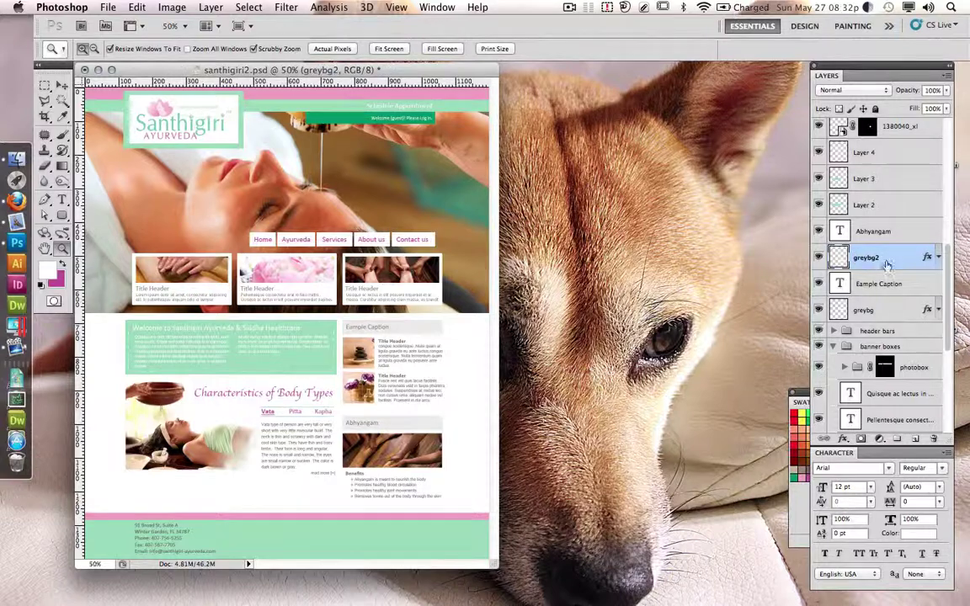
Step: Group the side-column layers from Abhyangam down to greybg as 'sidebar'
{"action": "left_click", "coordinate": [863, 310]}
{"action": "left_click", "coordinate": [874, 231], "text": "shift"}
{"action": "key", "text": "super+g"}
{"action": "double_click", "coordinate": [874, 226]}
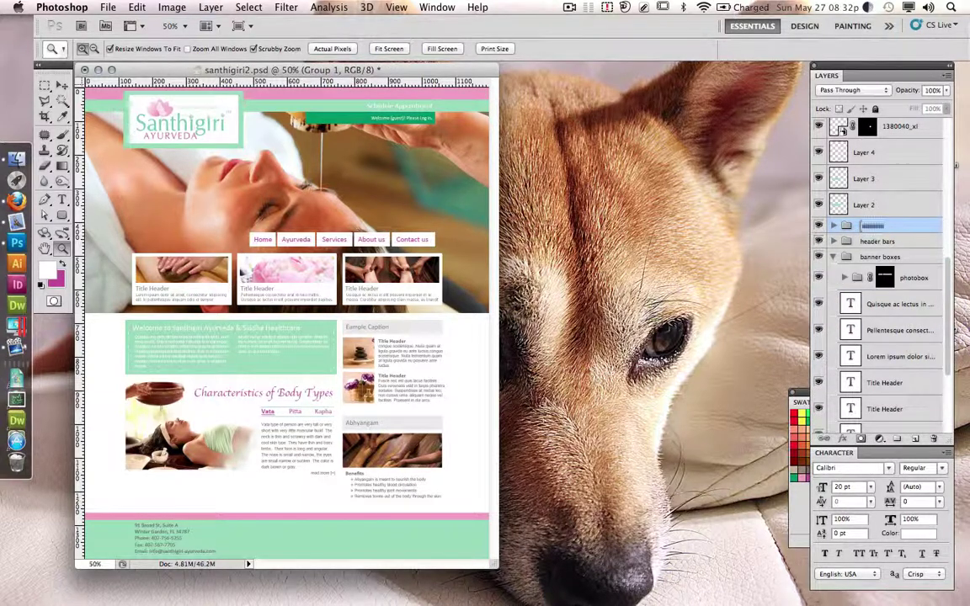
{"action": "type", "text": "sidebar"}
{"action": "key", "text": "Return"}
Step: Add the 10420172_xxl and 1380040_xl images, Benefits text and side-column titles to sidebar
{"action": "left_click", "coordinate": [412, 445], "text": "super"}
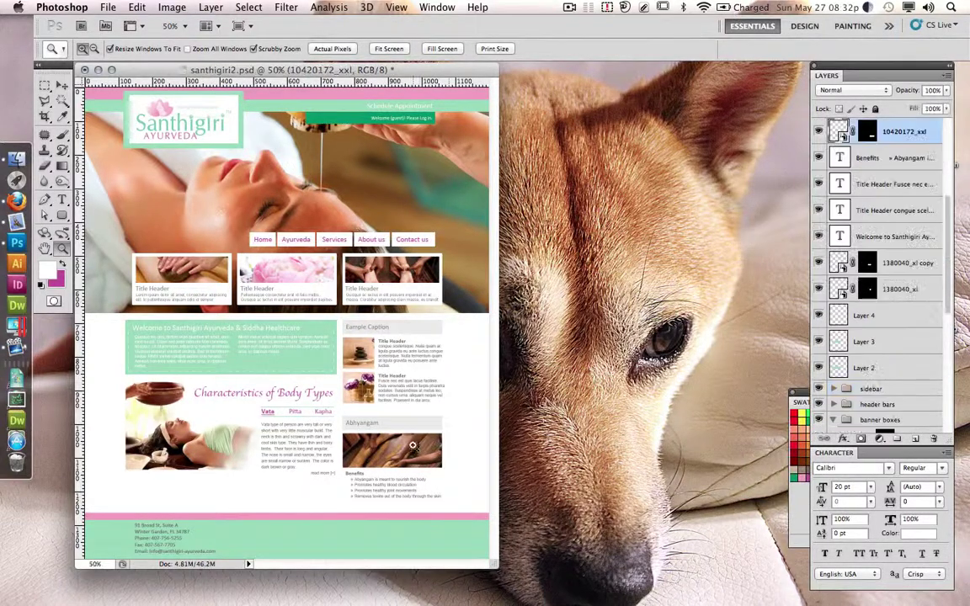
{"action": "left_click", "coordinate": [379, 488], "text": "shift+super"}
{"action": "left_click", "coordinate": [368, 364], "text": "shift+super"}
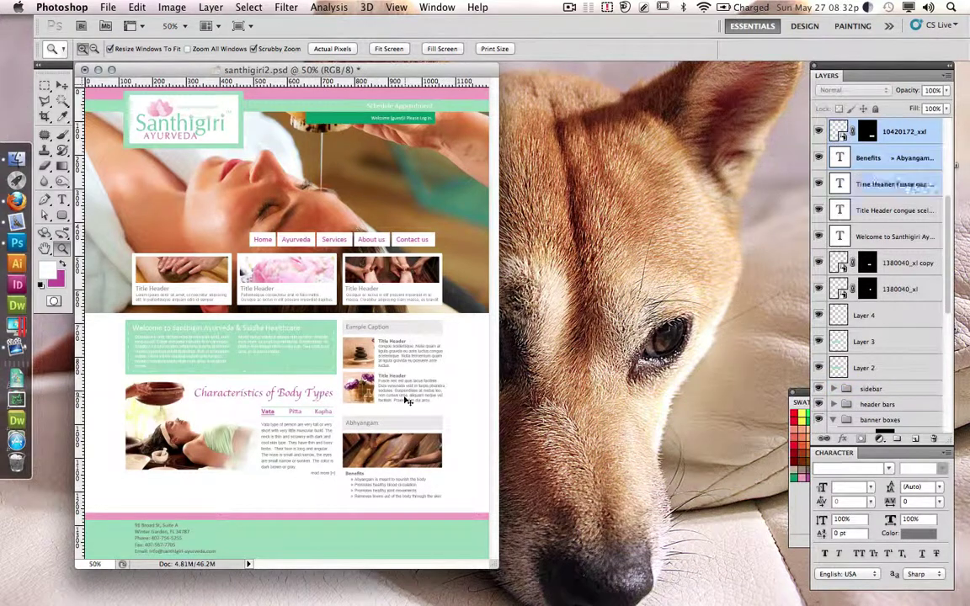
{"action": "left_click", "coordinate": [379, 341], "text": "shift+super"}
{"action": "left_click", "coordinate": [368, 389], "text": "shift+super"}
{"action": "left_click_drag", "start_coordinate": [884, 287], "coordinate": [880, 384]}
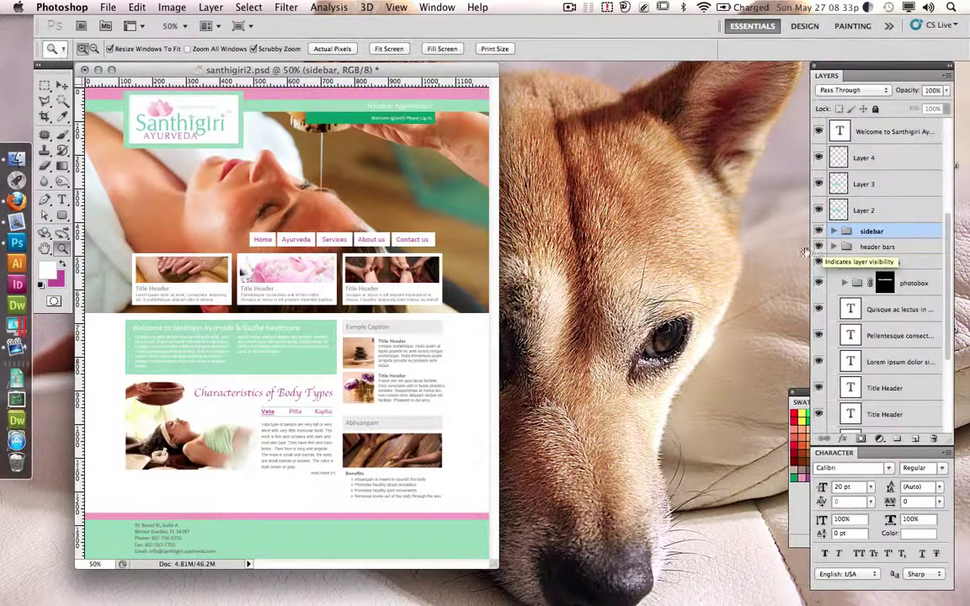
Step: Delete Layer 3 and rename Layer 4 to 'green bg'
{"action": "left_click", "coordinate": [414, 112], "text": "super"}
{"action": "scroll", "coordinate": [925, 229], "scroll_direction": "down", "scroll_amount": 5}
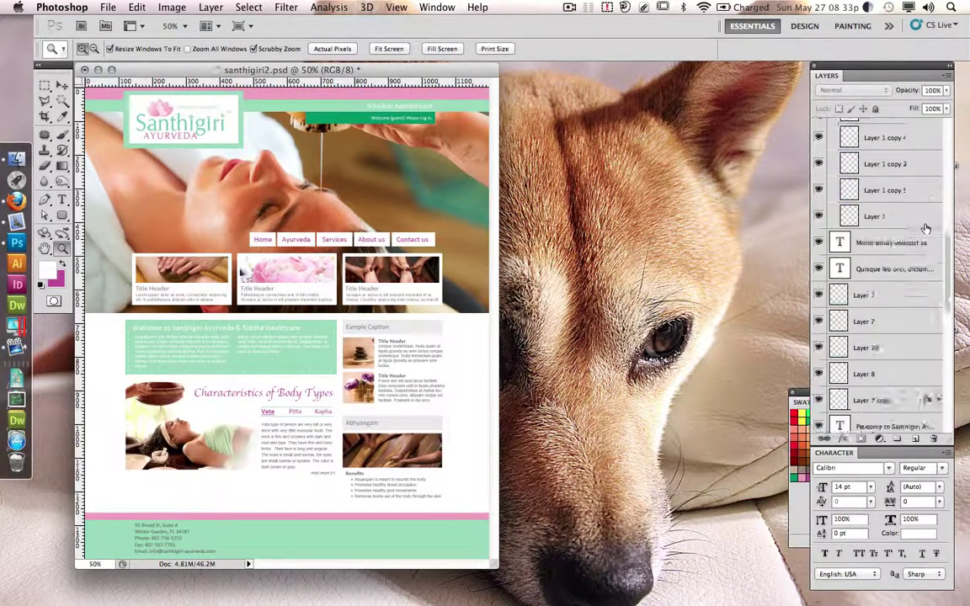
{"action": "scroll", "coordinate": [926, 229], "scroll_direction": "down", "scroll_amount": 5}
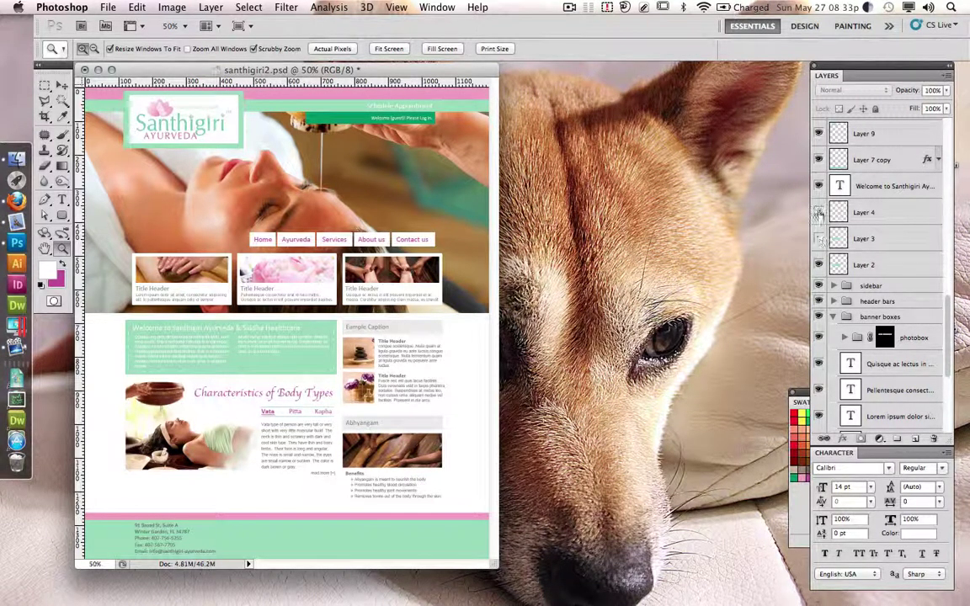
{"action": "double_click", "coordinate": [861, 212]}
{"action": "type", "text": "dotted"}
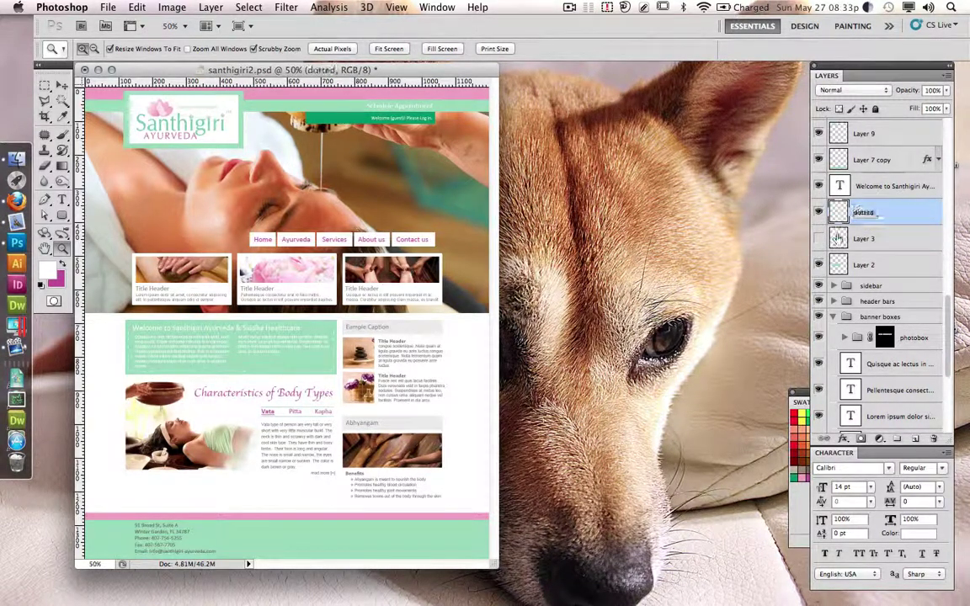
{"action": "left_click", "coordinate": [859, 238]}
{"action": "key", "text": "Delete"}
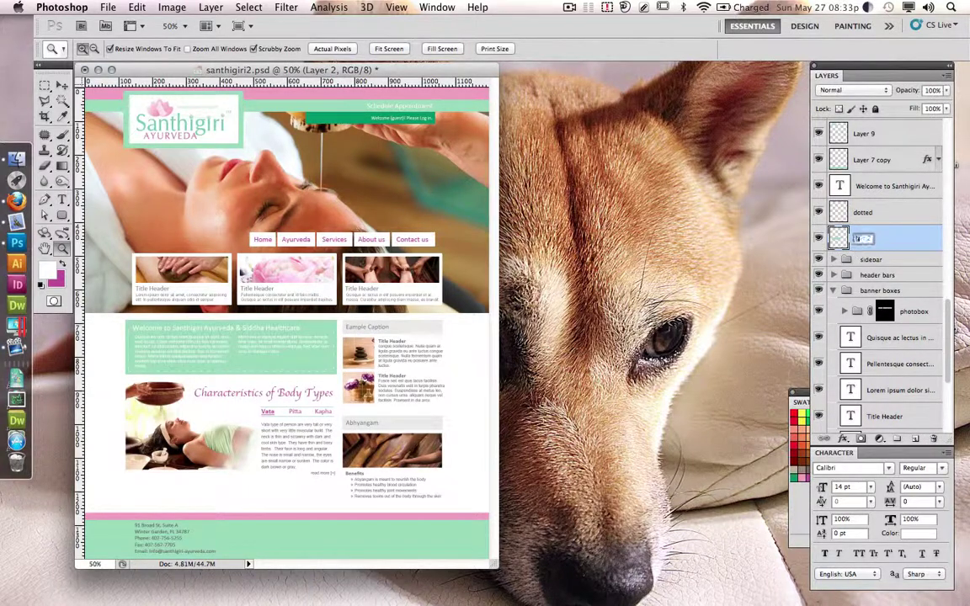
{"action": "type", "text": "greenbg"}
{"action": "key", "text": "Return"}
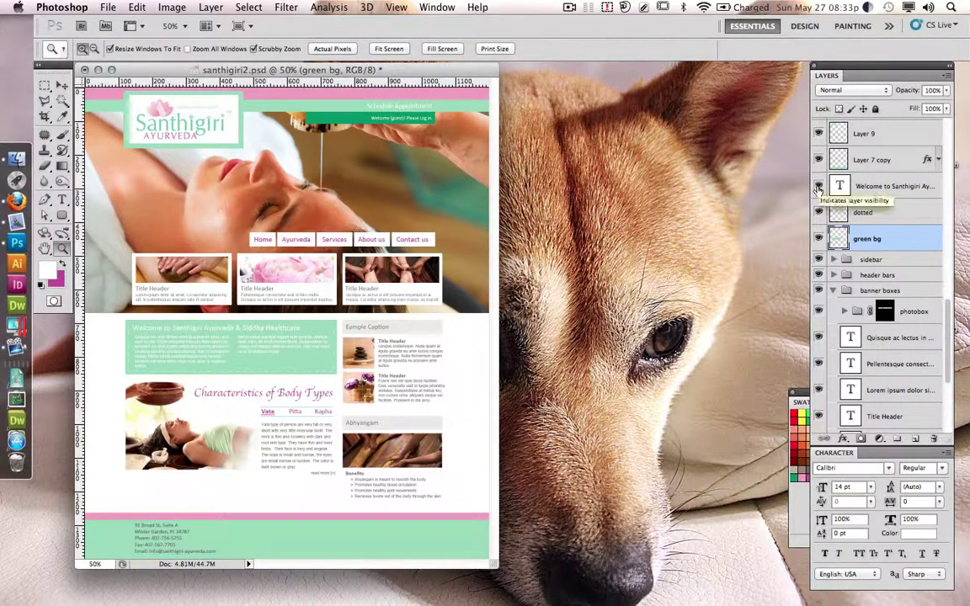
{"action": "left_click", "coordinate": [819, 159]}
Step: Group Layers 9, 8 and 10 into a group named 'branding'
{"action": "left_click", "coordinate": [838, 133]}
{"action": "scroll", "coordinate": [820, 168], "scroll_direction": "up", "scroll_amount": 2}
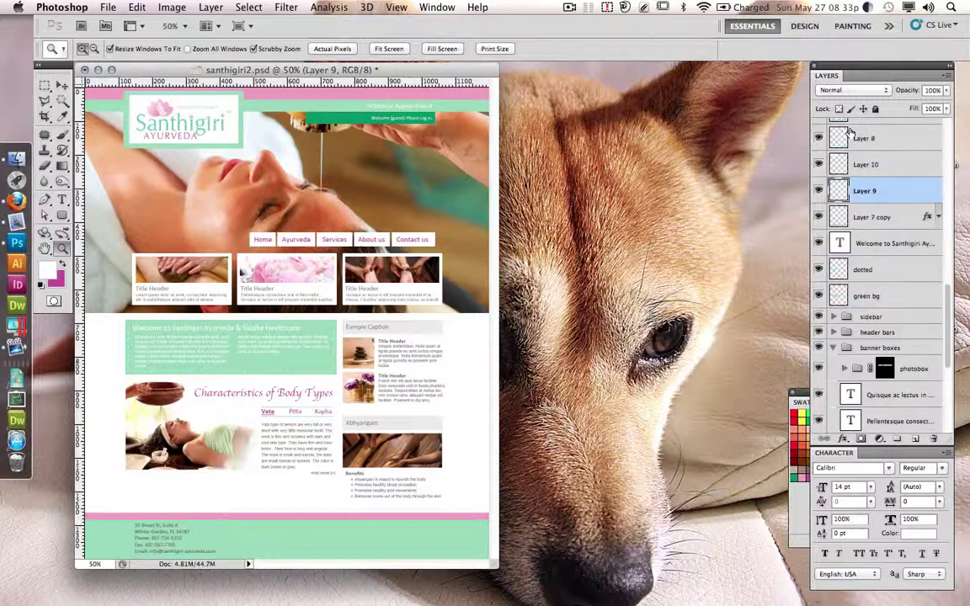
{"action": "scroll", "coordinate": [821, 177], "scroll_direction": "up", "scroll_amount": 3}
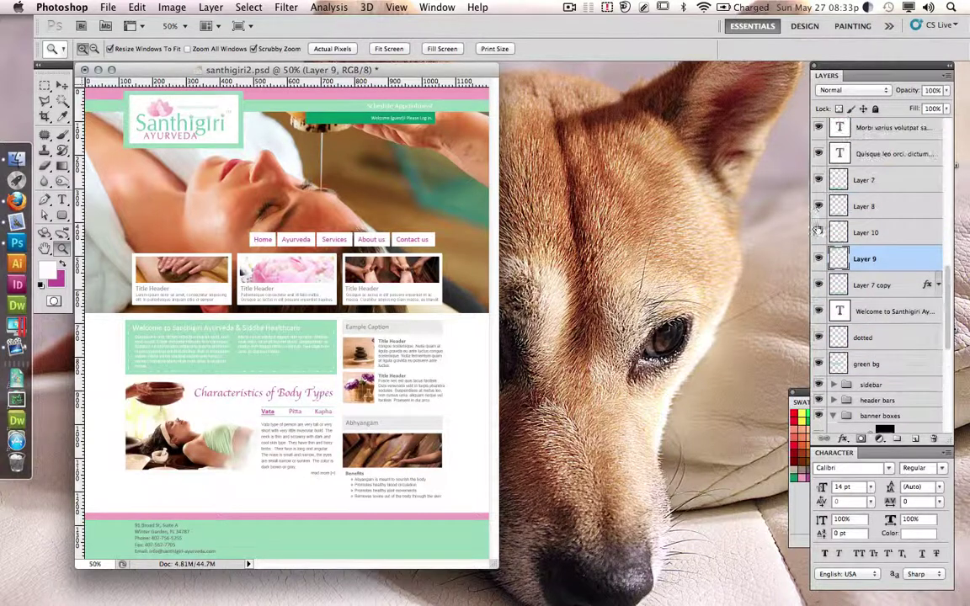
{"action": "left_click", "coordinate": [869, 209], "text": "shift"}
{"action": "key", "text": "super+g"}
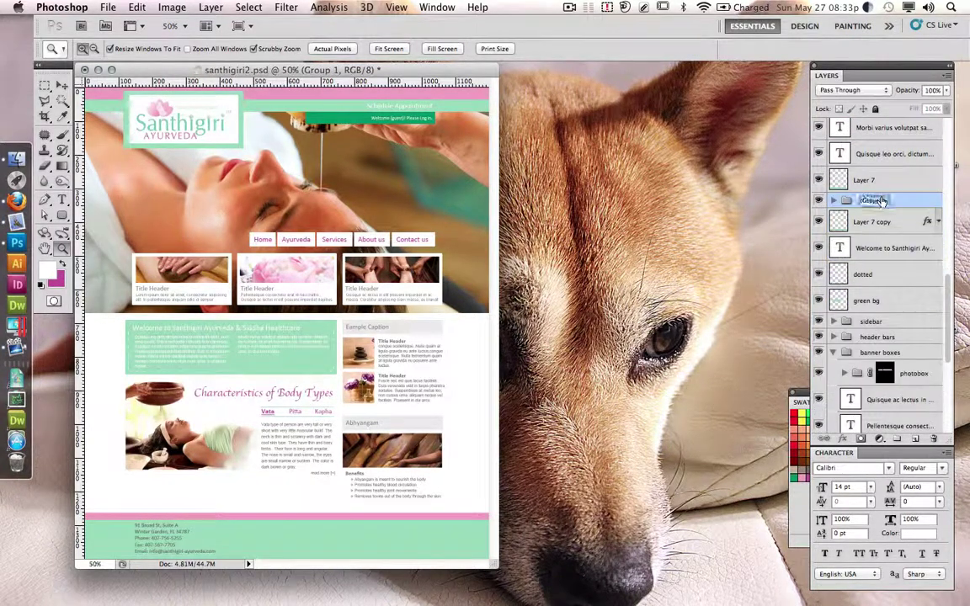
{"action": "type", "text": "ng"}
{"action": "key", "text": "Return"}
Step: Rename the branding layers to 'logo', 'whitebg' and 'green bg'
{"action": "left_click", "coordinate": [834, 200]}
{"action": "double_click", "coordinate": [876, 222]}
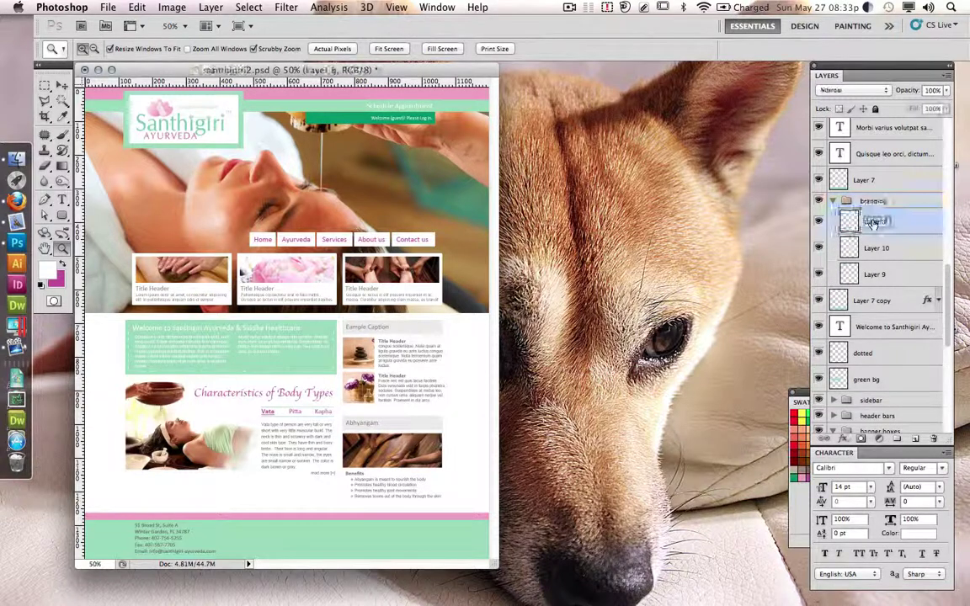
{"action": "type", "text": "logo"}
{"action": "key", "text": "Return"}
{"action": "double_click", "coordinate": [876, 248]}
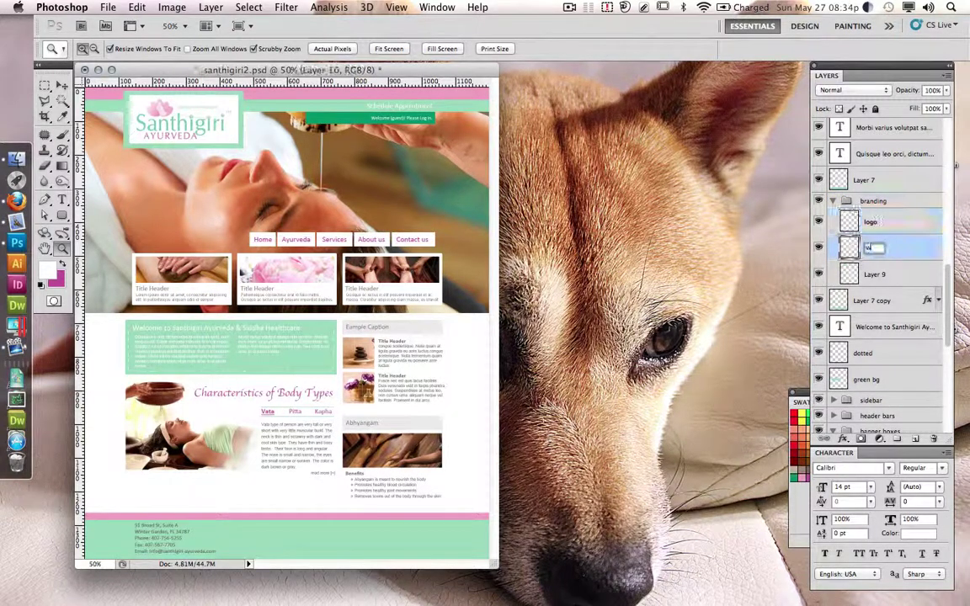
{"action": "type", "text": "whitebg"}
{"action": "key", "text": "Return"}
{"action": "double_click", "coordinate": [867, 275]}
{"action": "type", "text": "green bg"}
{"action": "key", "text": "Return"}
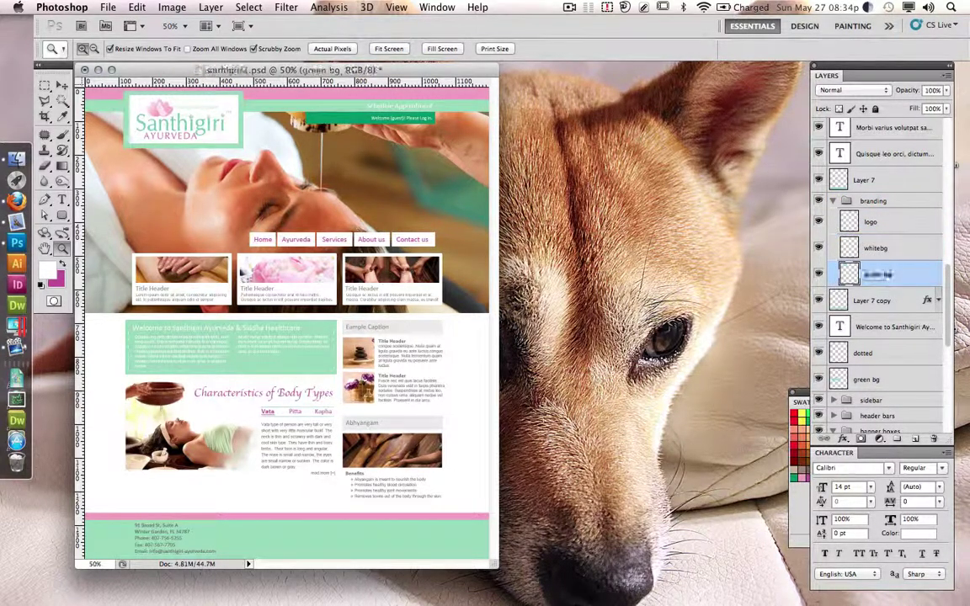
{"action": "left_click", "coordinate": [833, 201]}
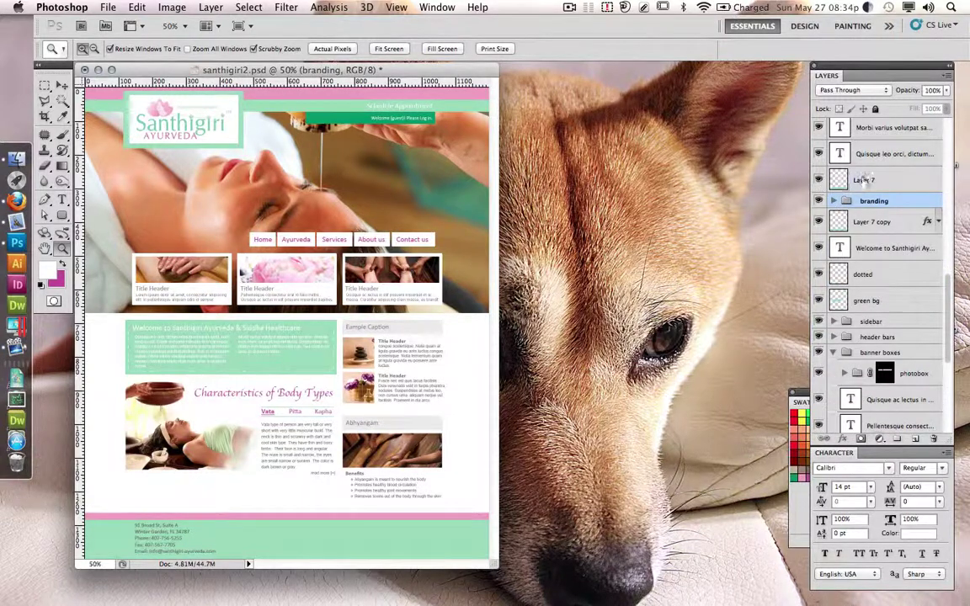
{"action": "left_click", "coordinate": [863, 181]}
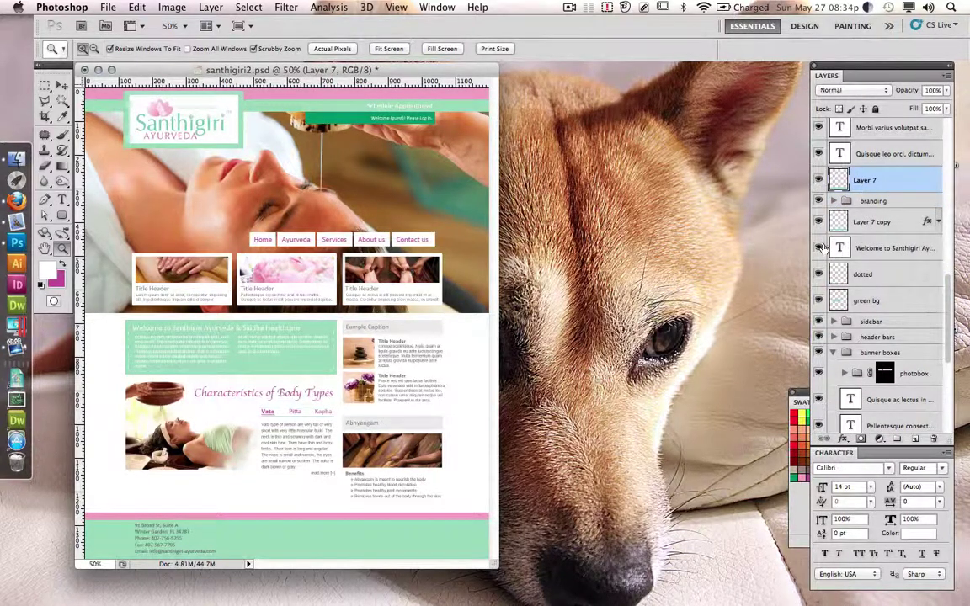
Step: Group the Morbi, Quisque and Welcome text layers as 'main content' and add the dotted layer
{"action": "left_click", "coordinate": [287, 344], "text": "super"}
{"action": "left_click", "coordinate": [200, 351], "text": "shift+super"}
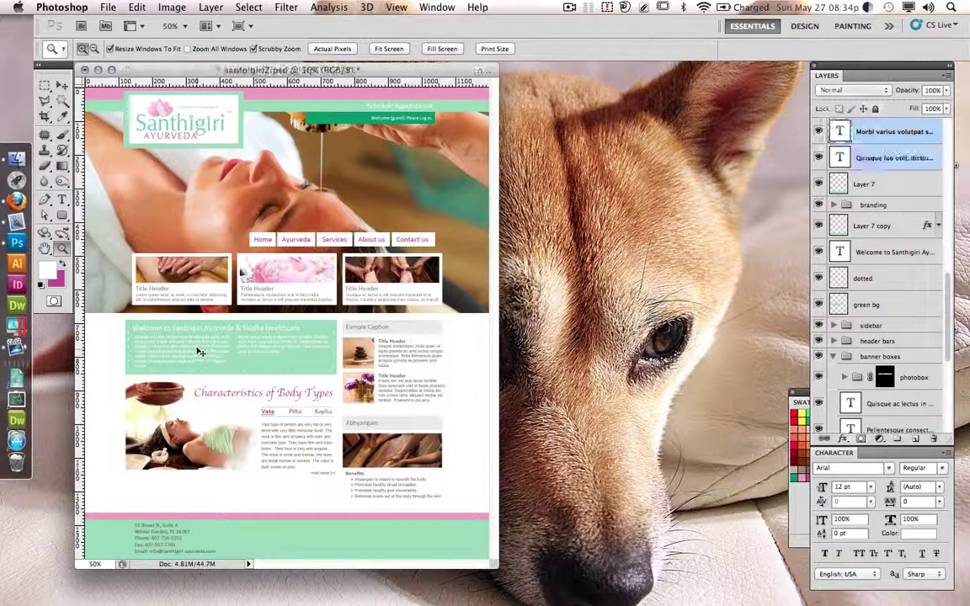
{"action": "left_click", "coordinate": [190, 329], "text": "shift+super"}
{"action": "key", "text": "super+g"}
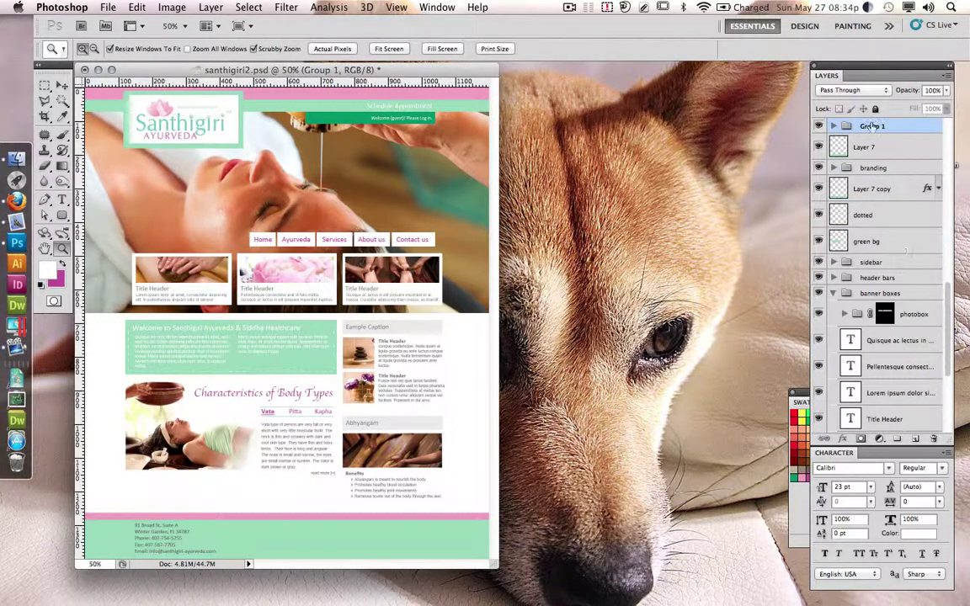
{"action": "type", "text": "ent"}
{"action": "key", "text": "Return"}
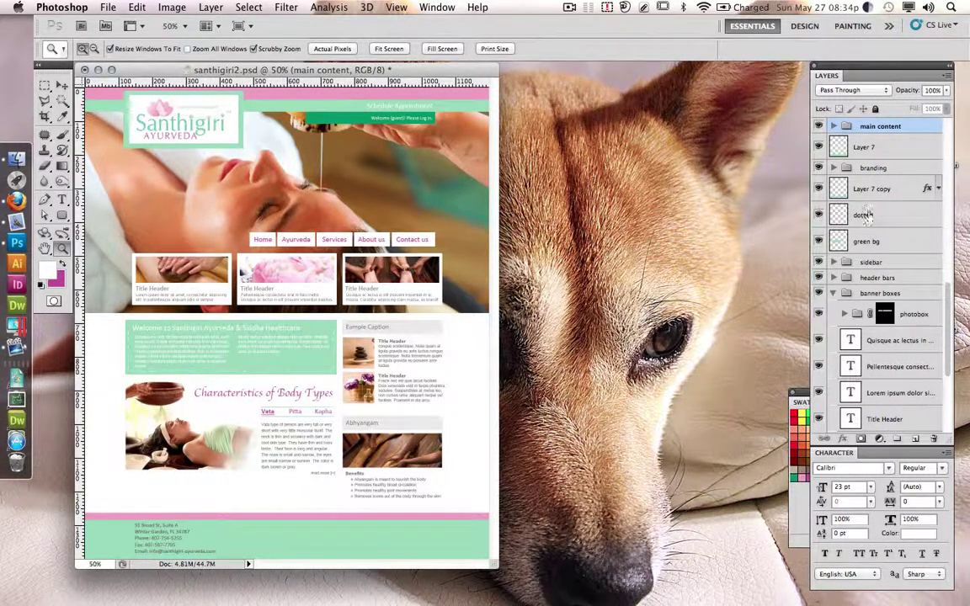
{"action": "left_click_drag", "start_coordinate": [866, 216], "coordinate": [886, 125]}
{"action": "left_click", "coordinate": [834, 126]}
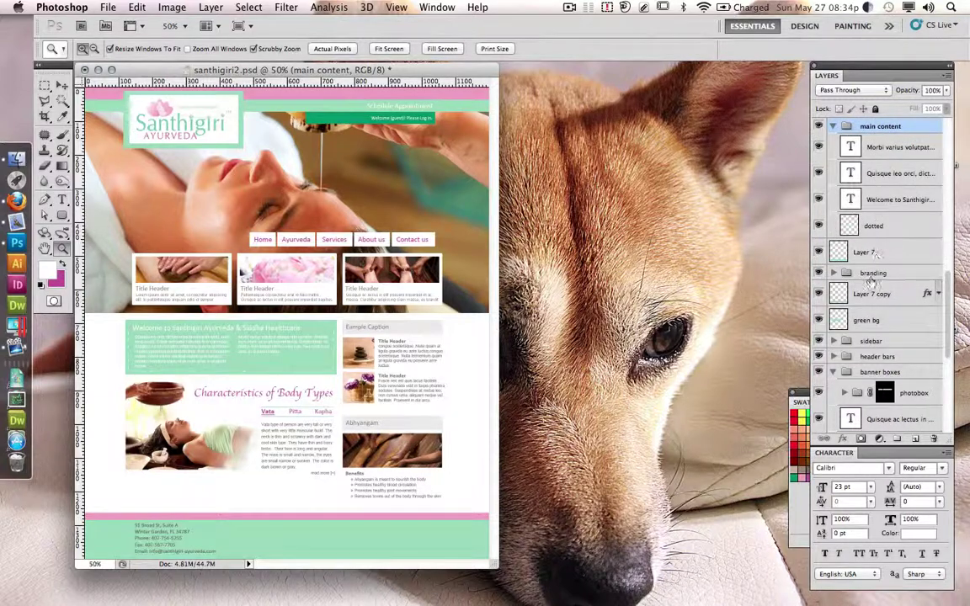
Step: Move green bg into main content and hide the banner boxes, header bars, sidebar and branding groups
{"action": "left_click_drag", "start_coordinate": [868, 320], "coordinate": [891, 266]}
{"action": "left_click", "coordinate": [833, 372]}
{"action": "left_click", "coordinate": [876, 373]}
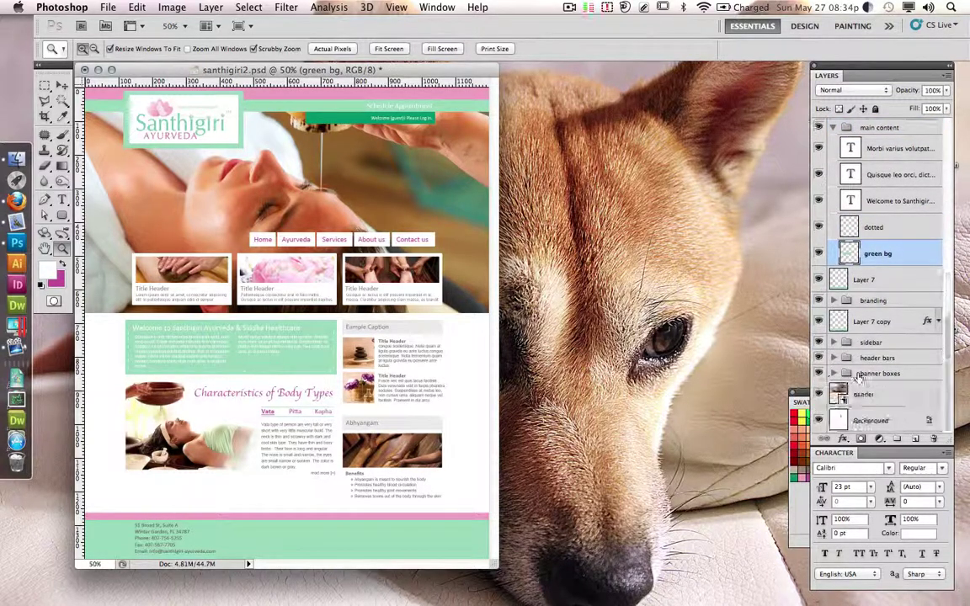
{"action": "left_click", "coordinate": [819, 373]}
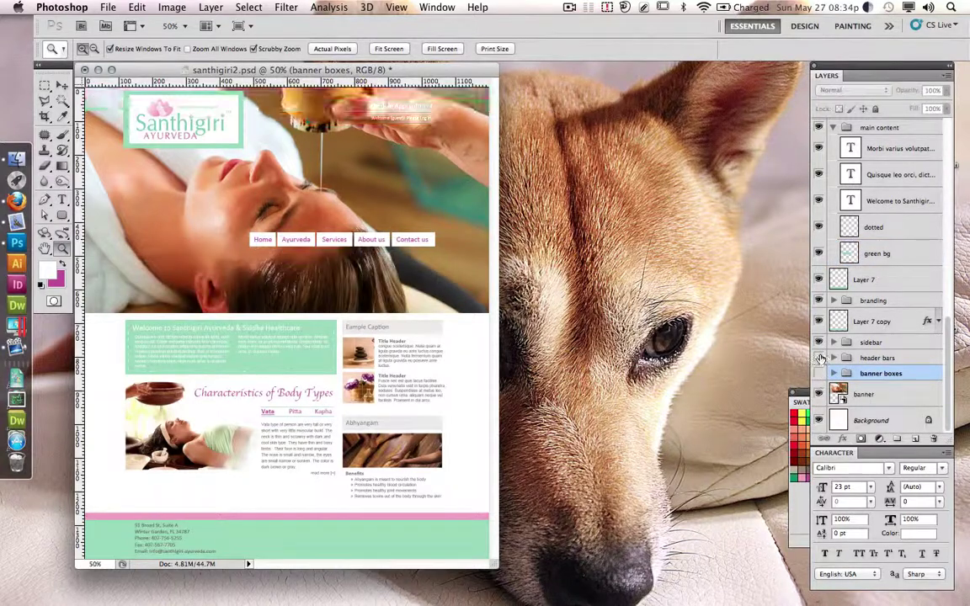
{"action": "left_click", "coordinate": [818, 341]}
{"action": "left_click", "coordinate": [819, 300]}
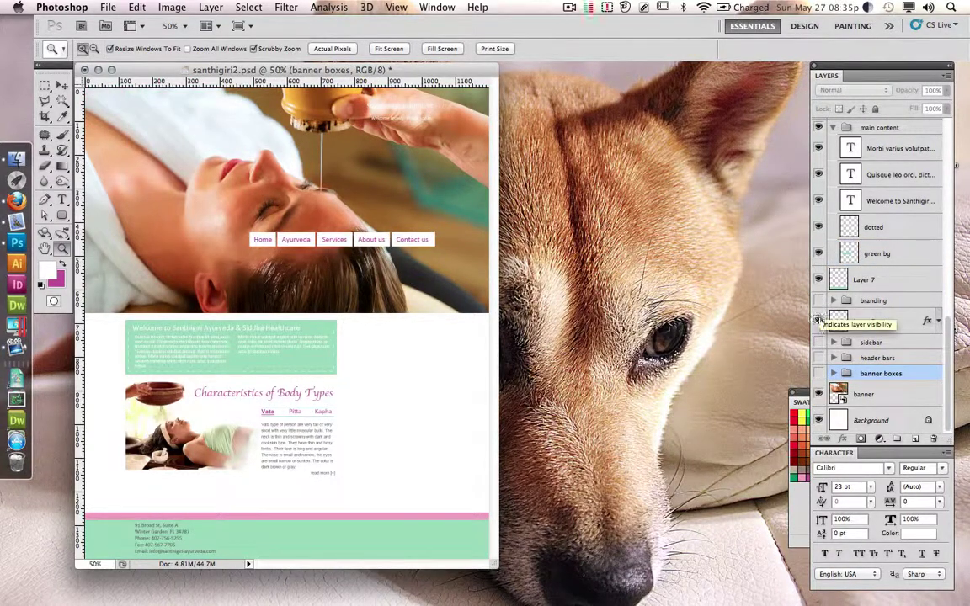
Step: Group Layer 7 copy as 'footer' and move the address text into it
{"action": "left_click", "coordinate": [851, 329]}
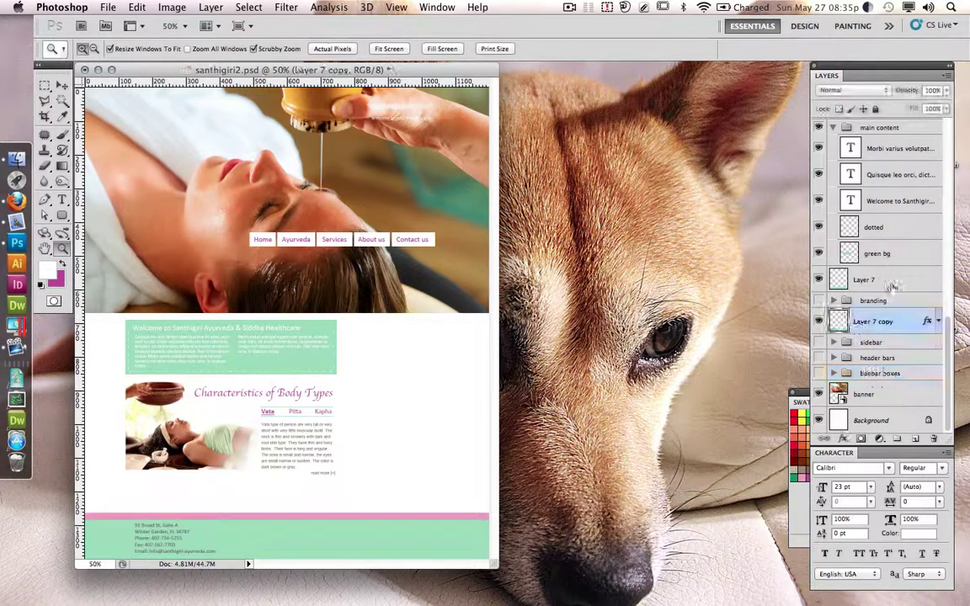
{"action": "key", "text": "ctrl+g"}
{"action": "double_click", "coordinate": [871, 312]}
{"action": "type", "text": "footer"}
{"action": "key", "text": "Return"}
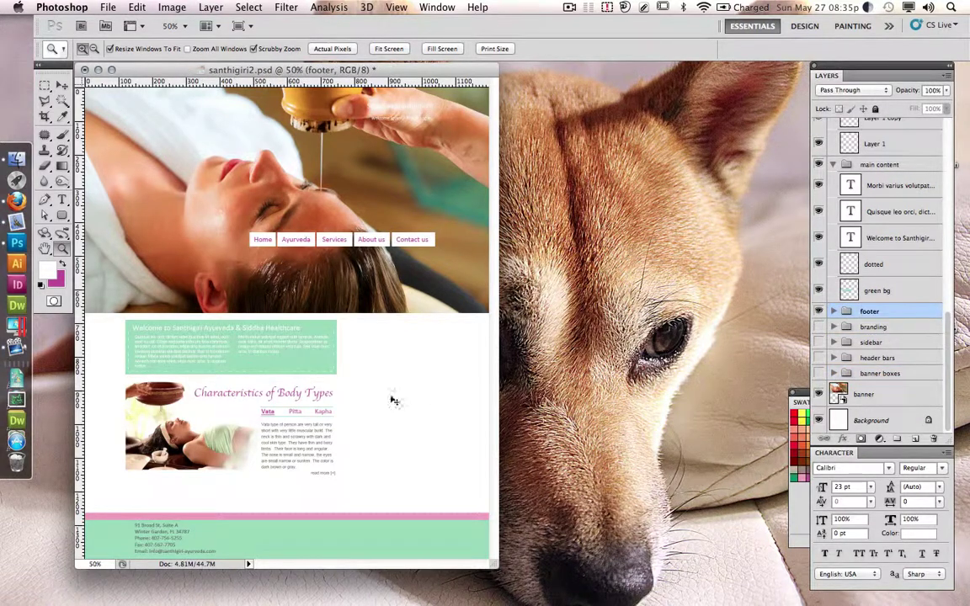
{"action": "left_click", "coordinate": [160, 543]}
{"action": "mouse_move", "coordinate": [889, 130]}
{"action": "left_mouse_down"}
{"action": "mouse_move", "coordinate": [880, 396]}
{"action": "mouse_move", "coordinate": [833, 322]}
{"action": "left_mouse_up"}
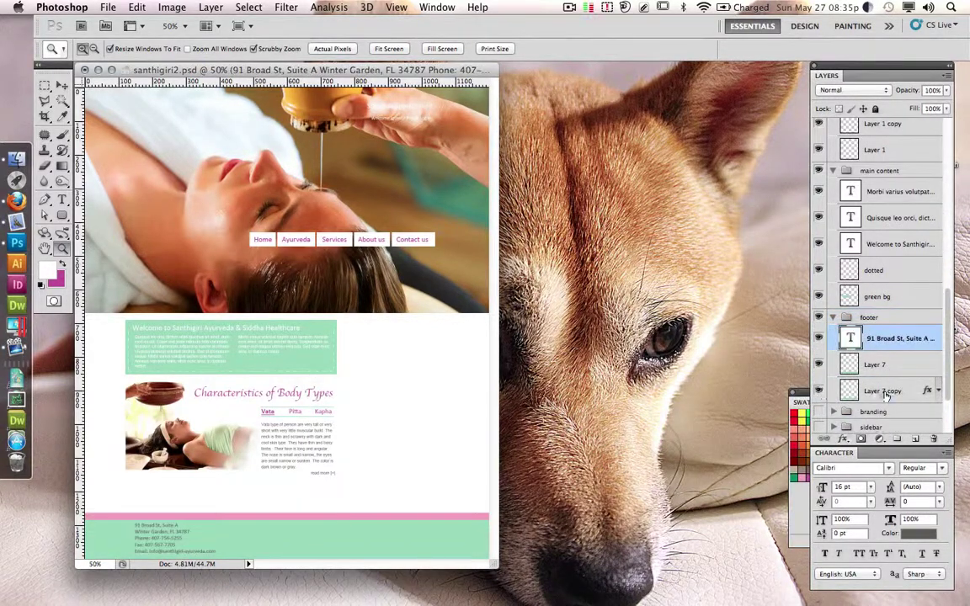
Step: Rename the footer bands to 'pink' and 'green', then hide the footer group
{"action": "double_click", "coordinate": [882, 391]}
{"action": "type", "text": "pink"}
{"action": "double_click", "coordinate": [875, 365]}
{"action": "type", "text": "green"}
{"action": "key", "text": "Return"}
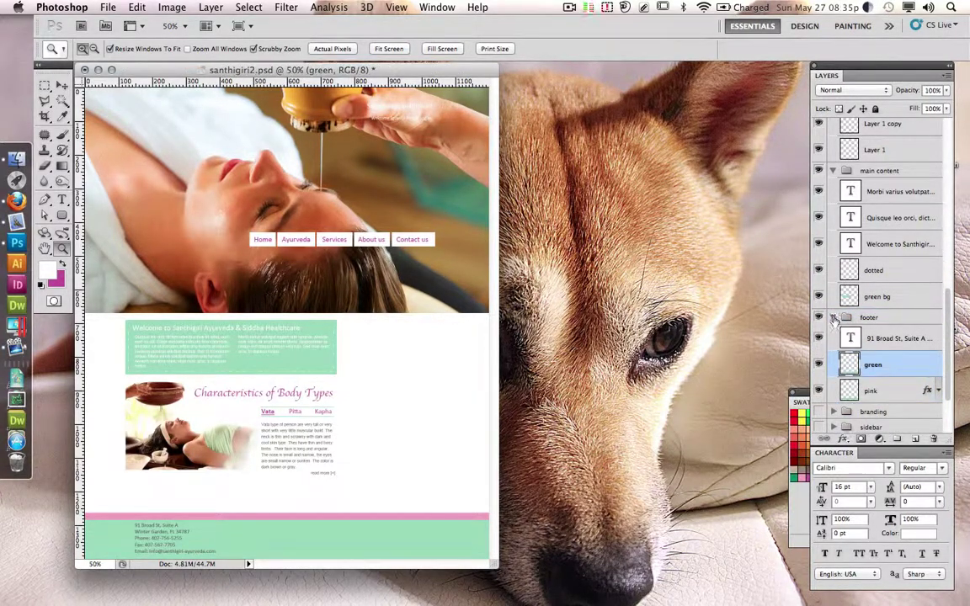
{"action": "left_click", "coordinate": [833, 317]}
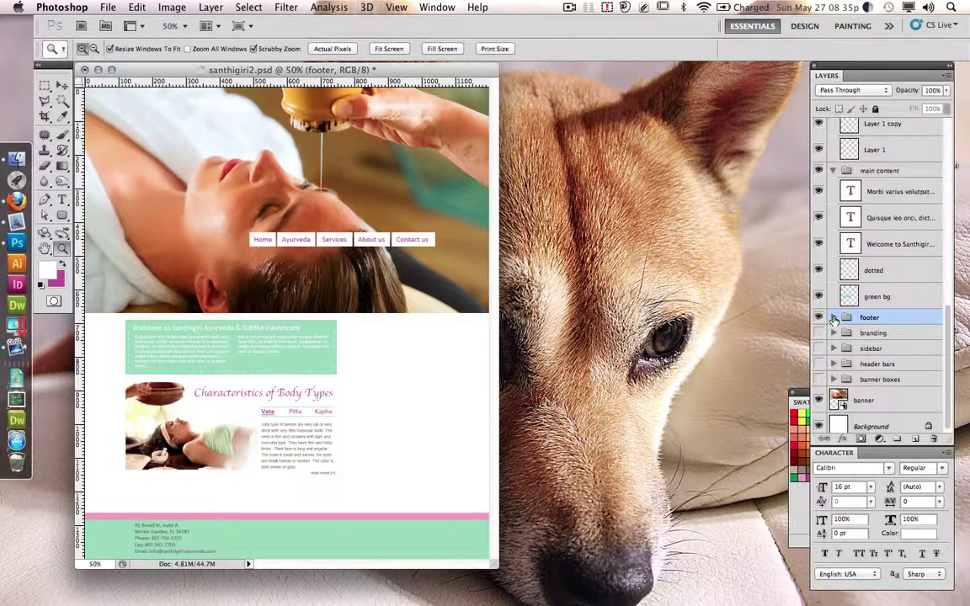
Step: Group the Vata, Kapha, Pitta, Layer 5 and Characteristics title layers as 'body type', adding Layer 6
{"action": "left_click", "coordinate": [321, 439]}
{"action": "left_click", "coordinate": [323, 412], "text": "shift"}
{"action": "left_click", "coordinate": [269, 413], "text": "shift"}
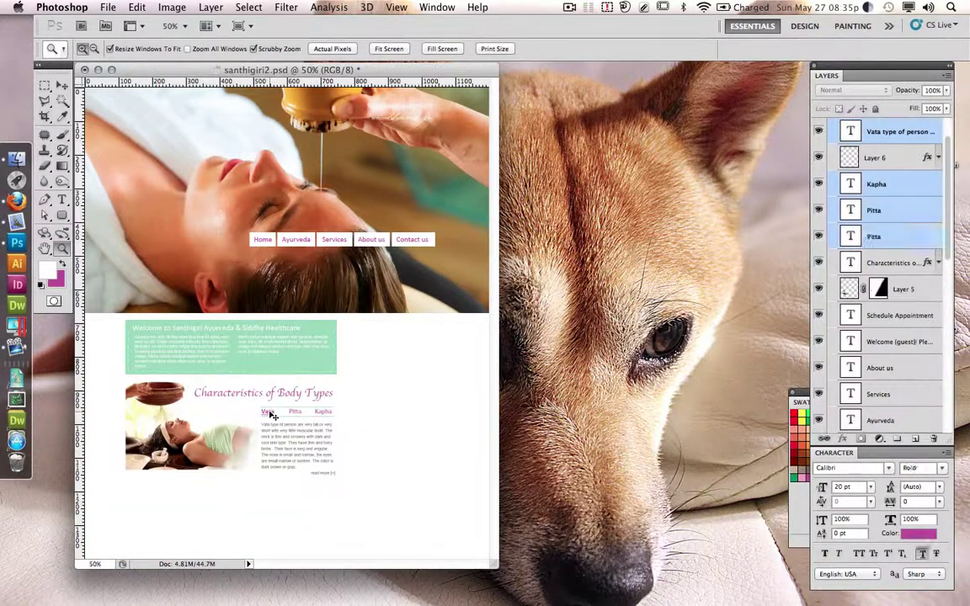
{"action": "left_click", "coordinate": [192, 451], "text": "shift"}
{"action": "left_click", "coordinate": [227, 389], "text": "shift"}
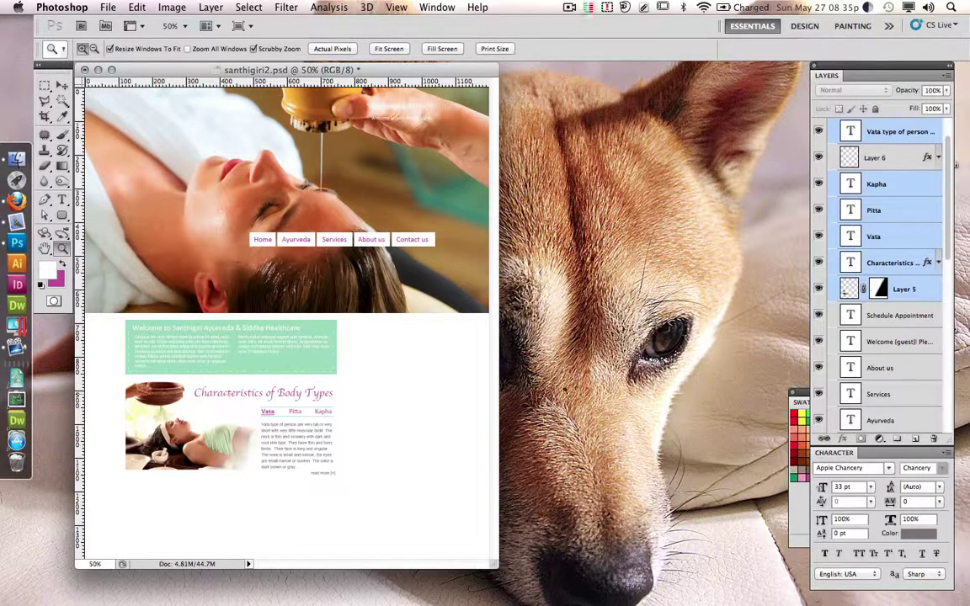
{"action": "key", "text": "super+g"}
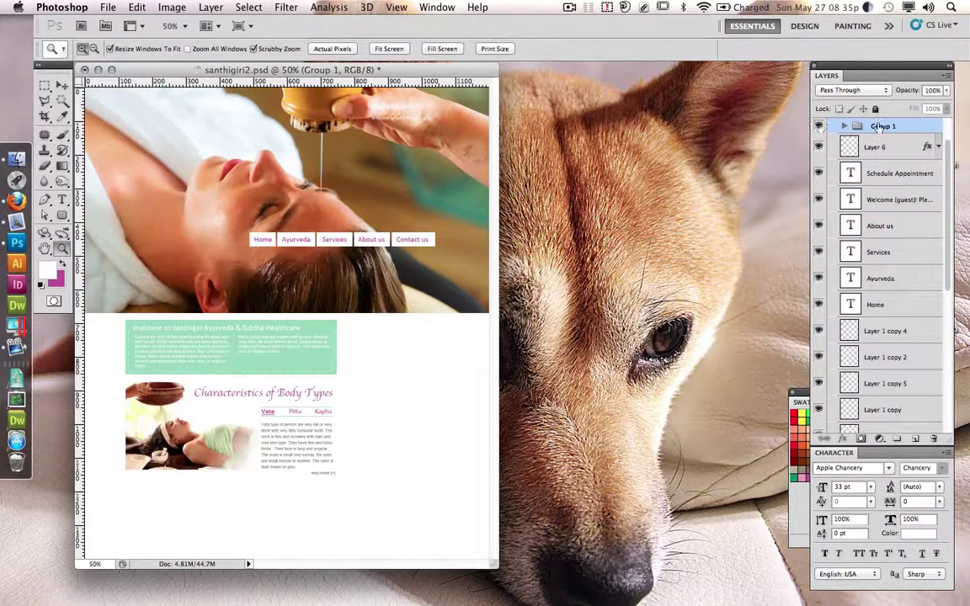
{"action": "type", "text": "body type"}
{"action": "key", "text": "Return"}
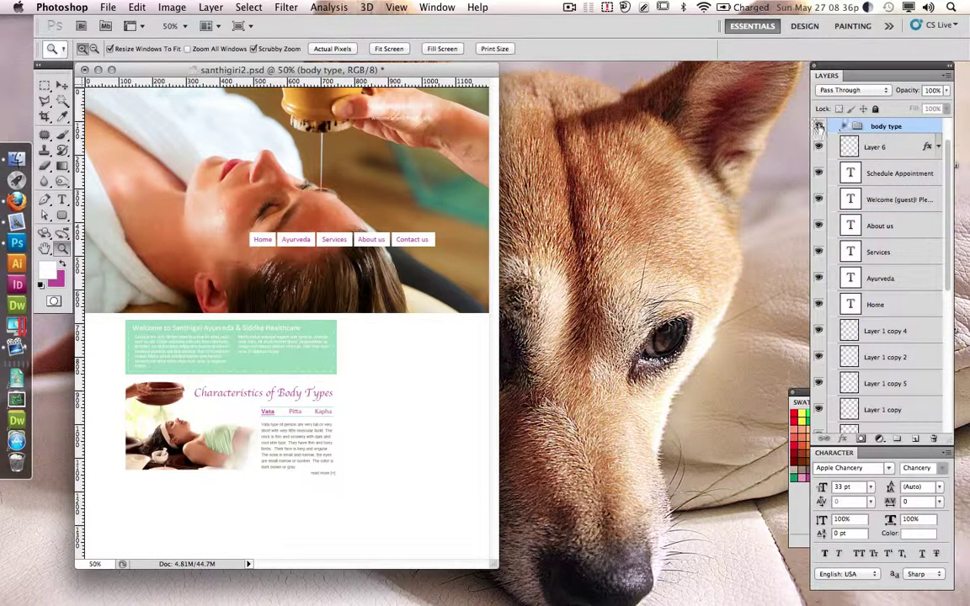
{"action": "double_click", "coordinate": [819, 127]}
{"action": "type", "text": "lines"}
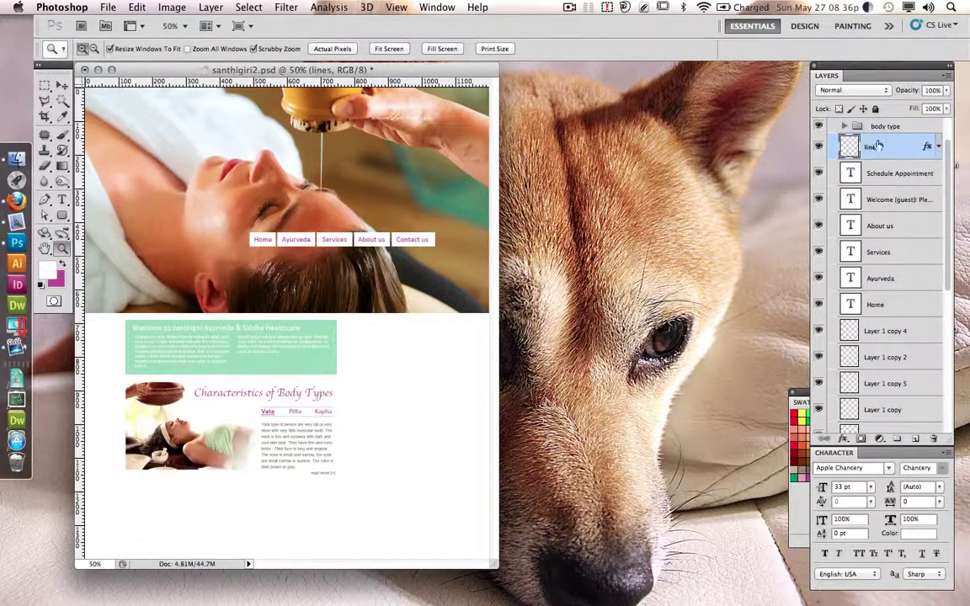
{"action": "left_click_drag", "start_coordinate": [835, 147], "coordinate": [842, 126]}
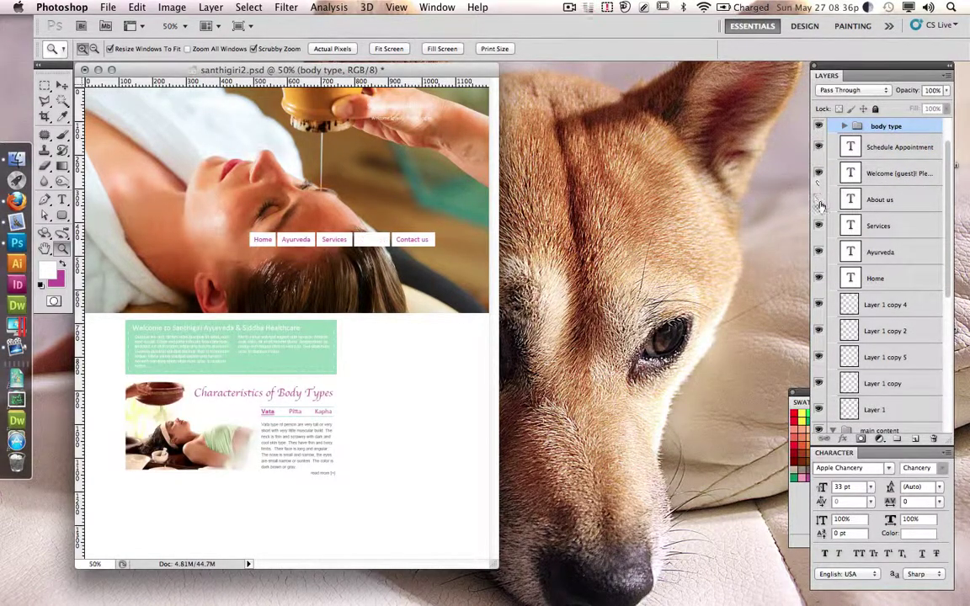
Step: Group the menu text layers down through Layer 1 as 'navigation'
{"action": "left_click", "coordinate": [875, 199]}
{"action": "left_click", "coordinate": [875, 409], "text": "shift"}
{"action": "key", "text": "super+g"}
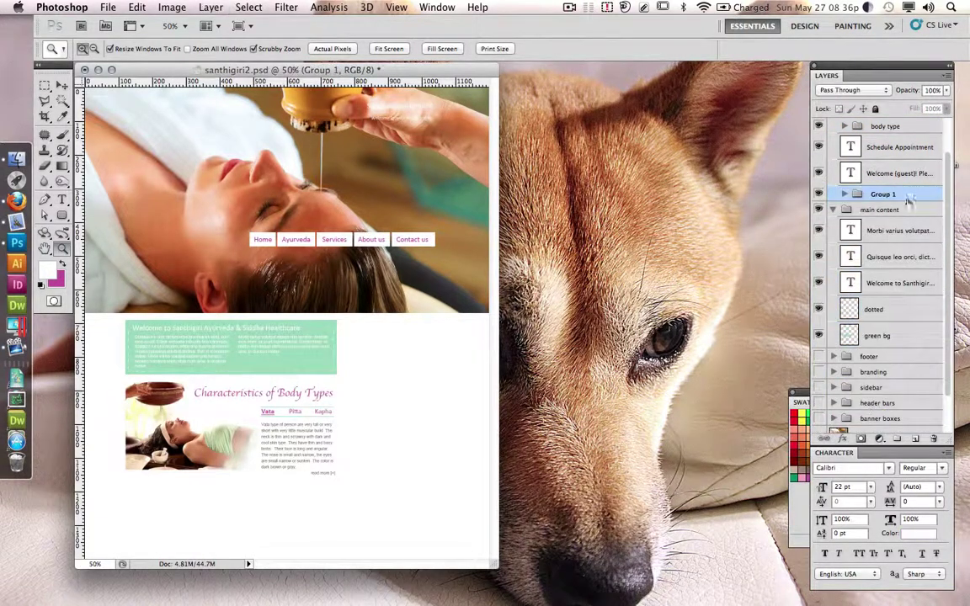
{"action": "type", "text": "navigation"}
{"action": "key", "text": "Return"}
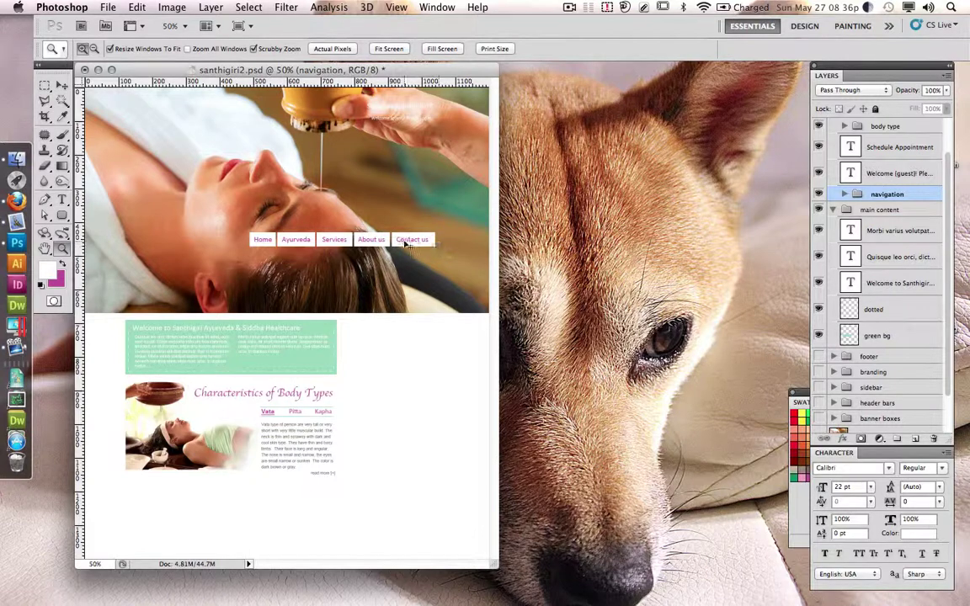
Step: Move Contact us into the navigation group above the button backgrounds
{"action": "scroll", "coordinate": [884, 252], "scroll_direction": "up", "scroll_amount": 2}
{"action": "left_click_drag", "start_coordinate": [893, 133], "coordinate": [889, 195]}
{"action": "left_click", "coordinate": [844, 194]}
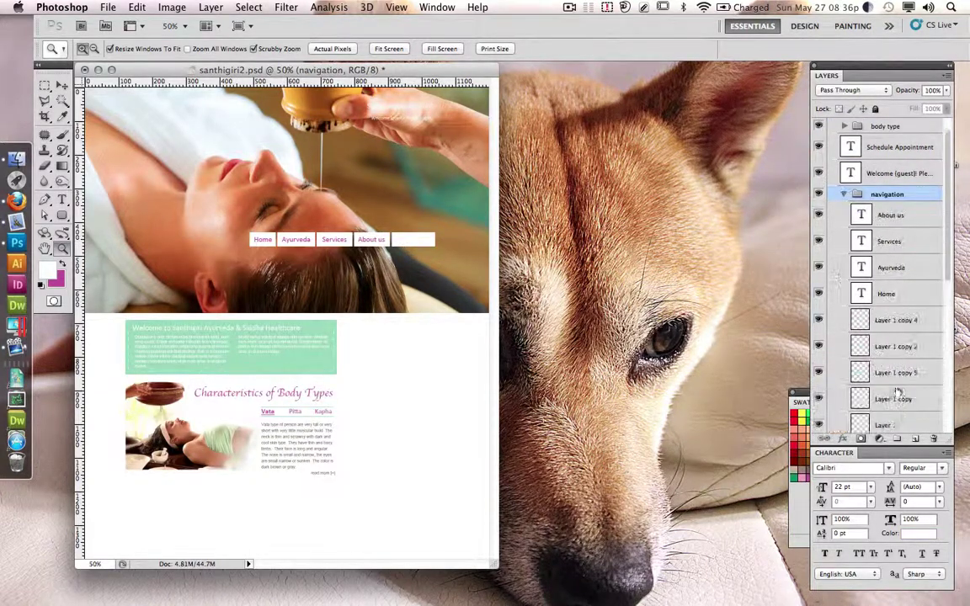
{"action": "scroll", "coordinate": [897, 405], "scroll_direction": "down", "scroll_amount": 4}
{"action": "left_click_drag", "start_coordinate": [893, 352], "coordinate": [893, 210]}
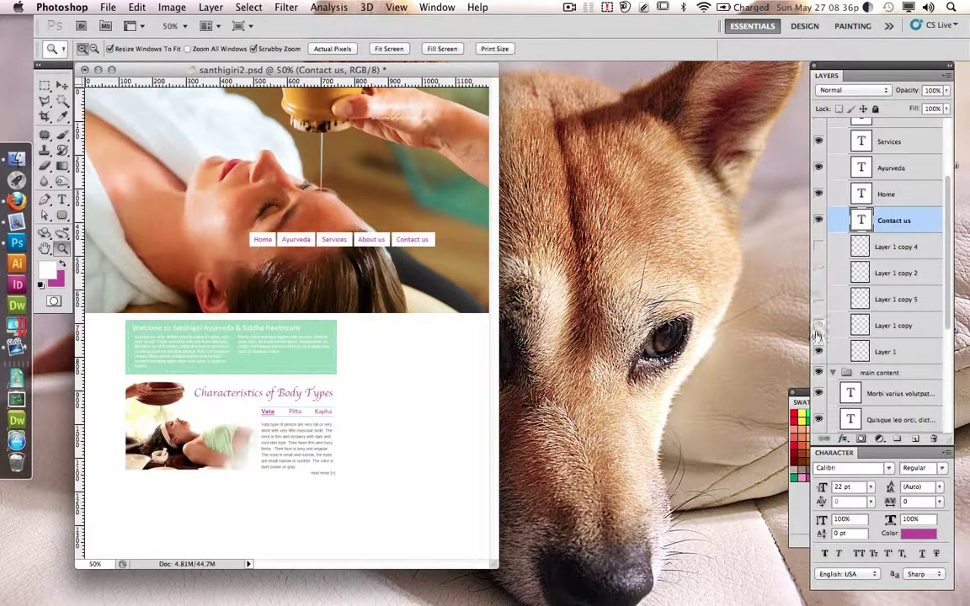
Step: Rename each Layer 1 button background layer to 'navbg'
{"action": "double_click", "coordinate": [883, 353]}
{"action": "type", "text": "navbg"}
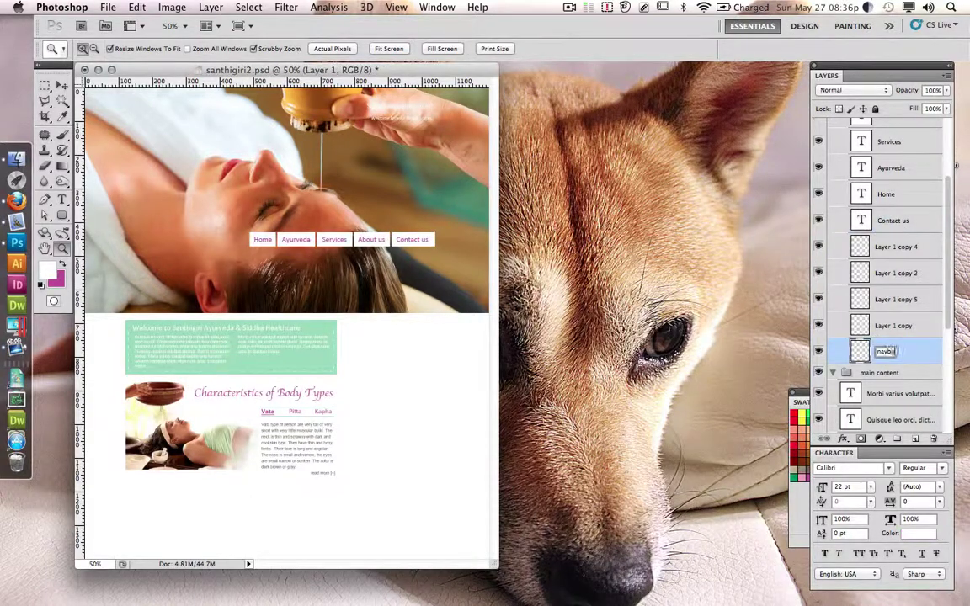
{"action": "double_click", "coordinate": [899, 326]}
{"action": "type", "text": "vbg"}
{"action": "key", "text": "Return"}
{"action": "double_click", "coordinate": [896, 299]}
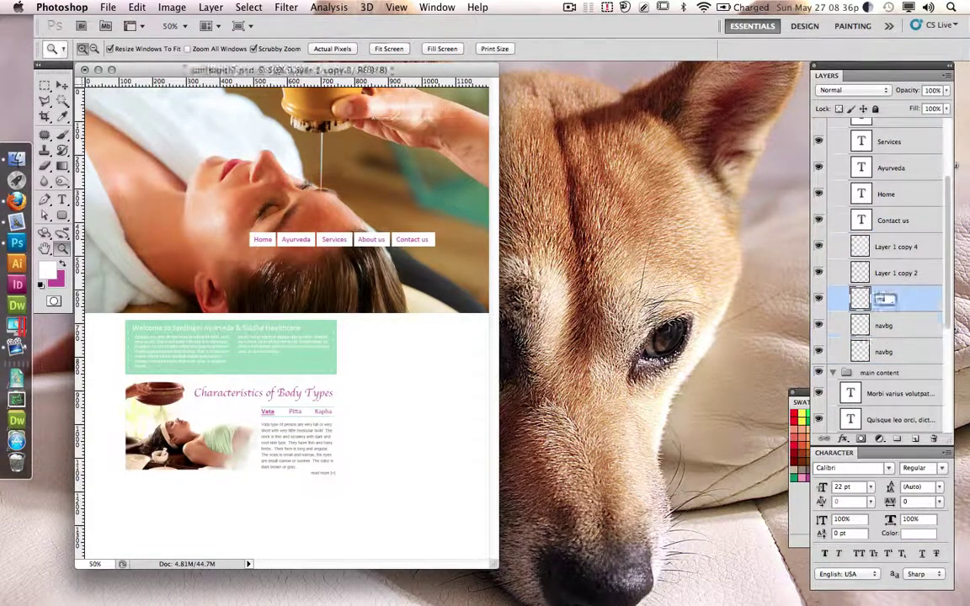
{"action": "type", "text": "navbg"}
{"action": "key", "text": "Return"}
{"action": "double_click", "coordinate": [898, 275]}
{"action": "type", "text": "navbg"}
{"action": "key", "text": "Return"}
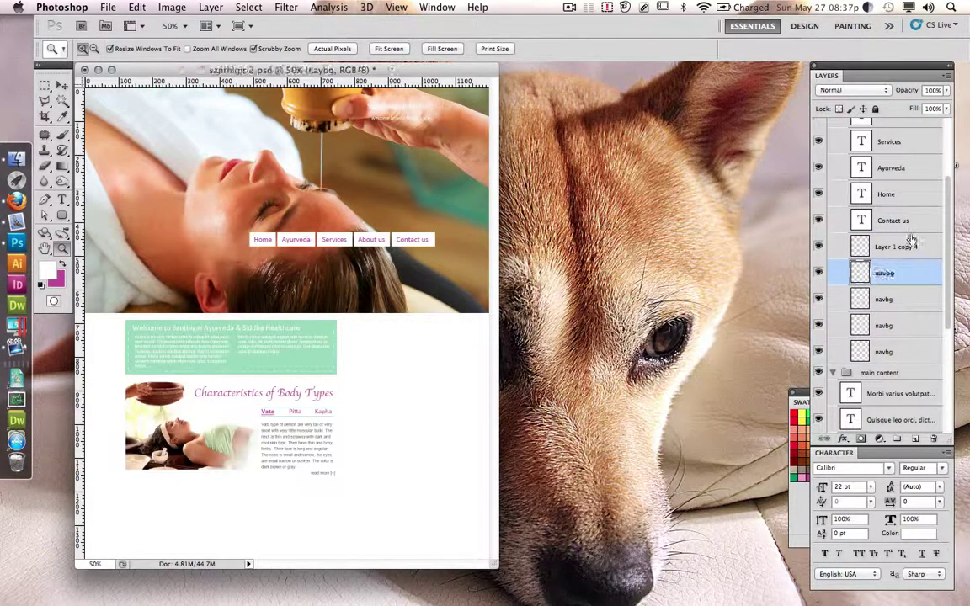
{"action": "double_click", "coordinate": [894, 247]}
{"action": "type", "text": "navbg"}
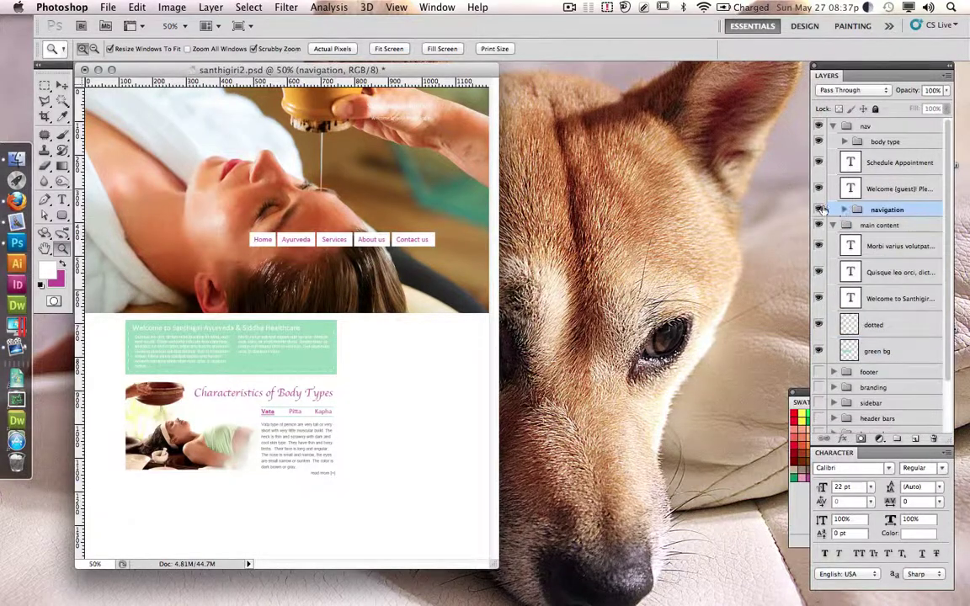
Step: Move navigation to the top, rename the nav group 'top text', and nest it in header bars
{"action": "mouse_move", "coordinate": [887, 209]}
{"action": "left_mouse_down"}
{"action": "mouse_move", "coordinate": [876, 122]}
{"action": "mouse_move", "coordinate": [843, 137]}
{"action": "left_mouse_up"}
{"action": "left_click", "coordinate": [819, 141]}
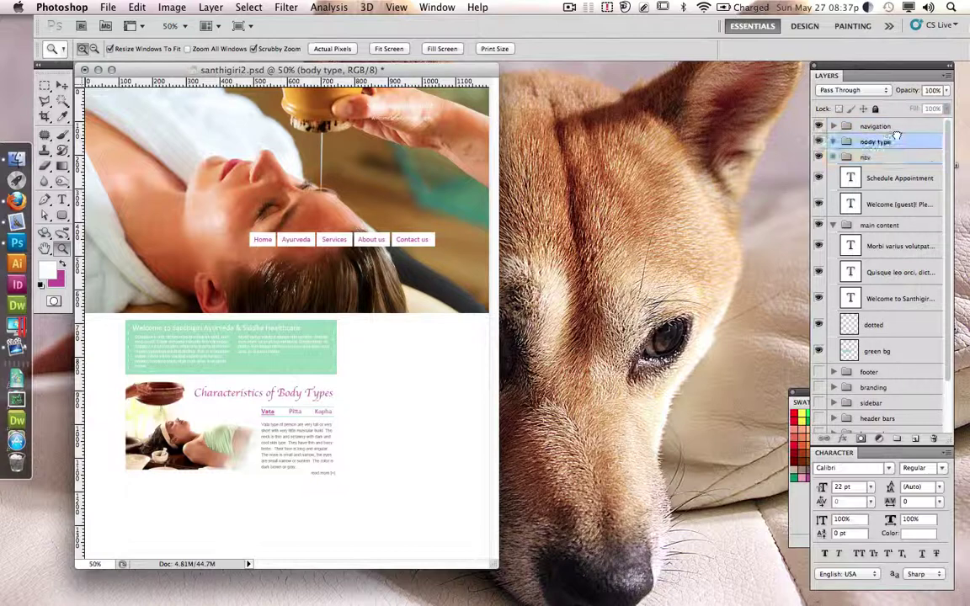
{"action": "left_click", "coordinate": [868, 177]}
{"action": "double_click", "coordinate": [868, 158]}
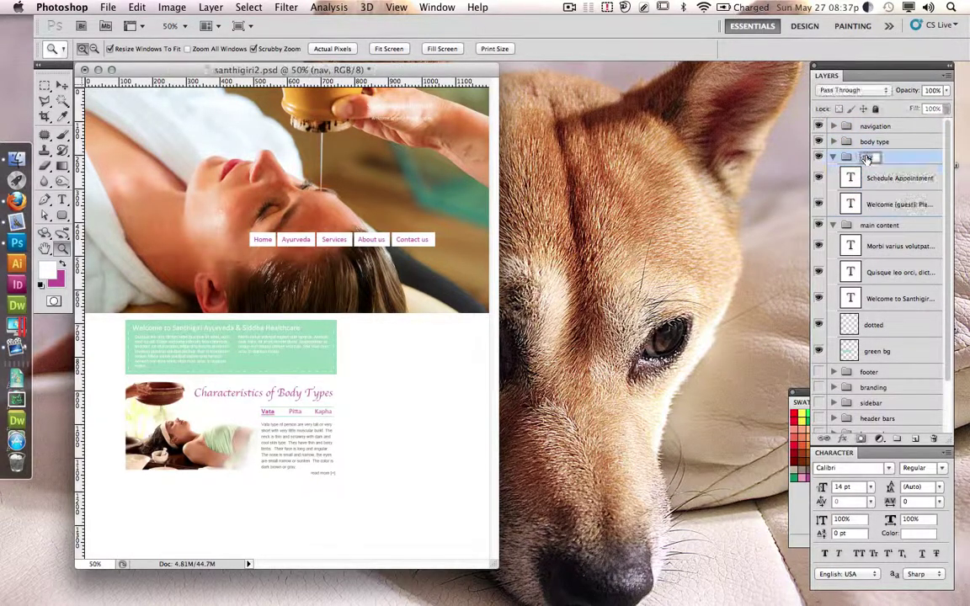
{"action": "type", "text": "top text"}
{"action": "left_click_drag", "start_coordinate": [836, 160], "coordinate": [934, 439]}
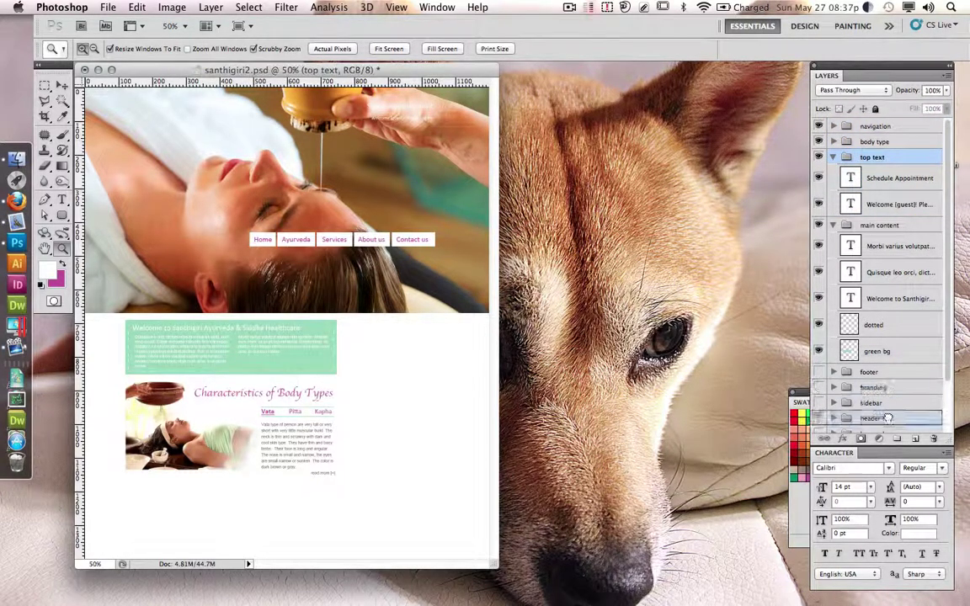
{"action": "left_click", "coordinate": [834, 353]}
Step: Turn on visibility for header bars and all other hidden layer groups
{"action": "left_click", "coordinate": [883, 270]}
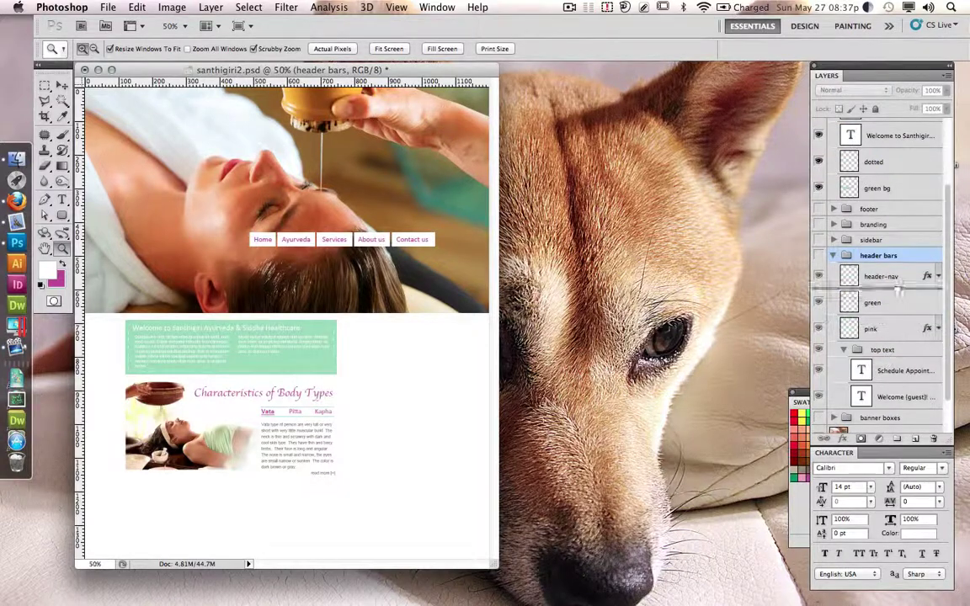
{"action": "left_click", "coordinate": [844, 271]}
{"action": "left_click", "coordinate": [819, 256]}
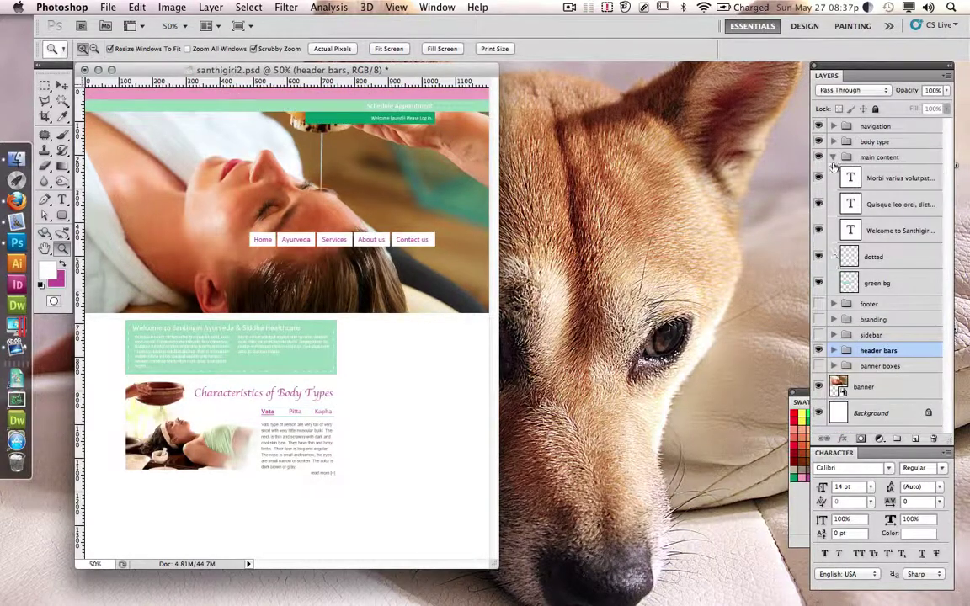
{"action": "left_click", "coordinate": [876, 158]}
{"action": "left_click", "coordinate": [834, 158]}
{"action": "left_click_drag", "start_coordinate": [819, 173], "coordinate": [819, 235]}
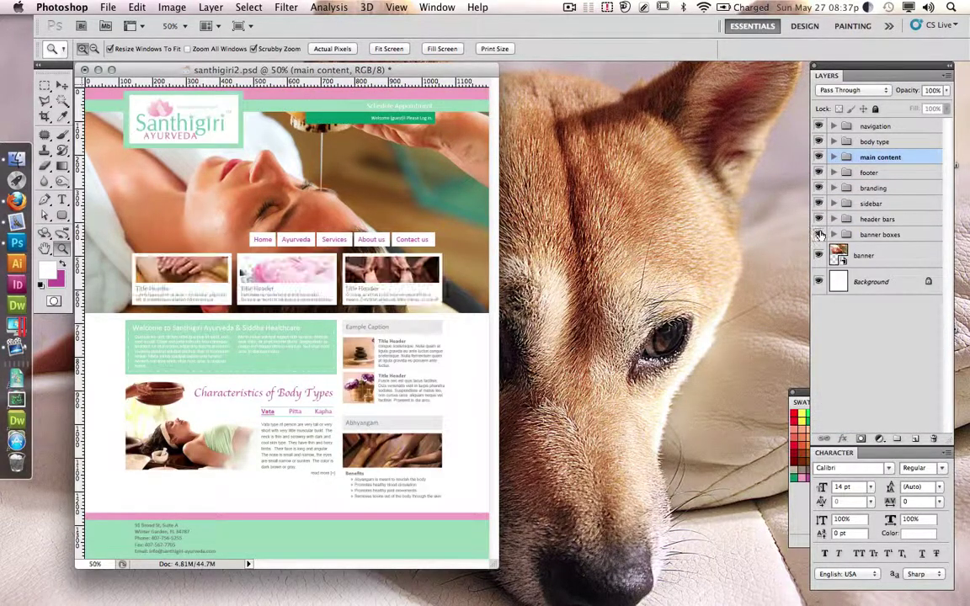
Step: Move header bars and then branding to the top of the Layers panel
{"action": "left_click", "coordinate": [864, 256]}
{"action": "left_click_drag", "start_coordinate": [876, 219], "coordinate": [876, 126]}
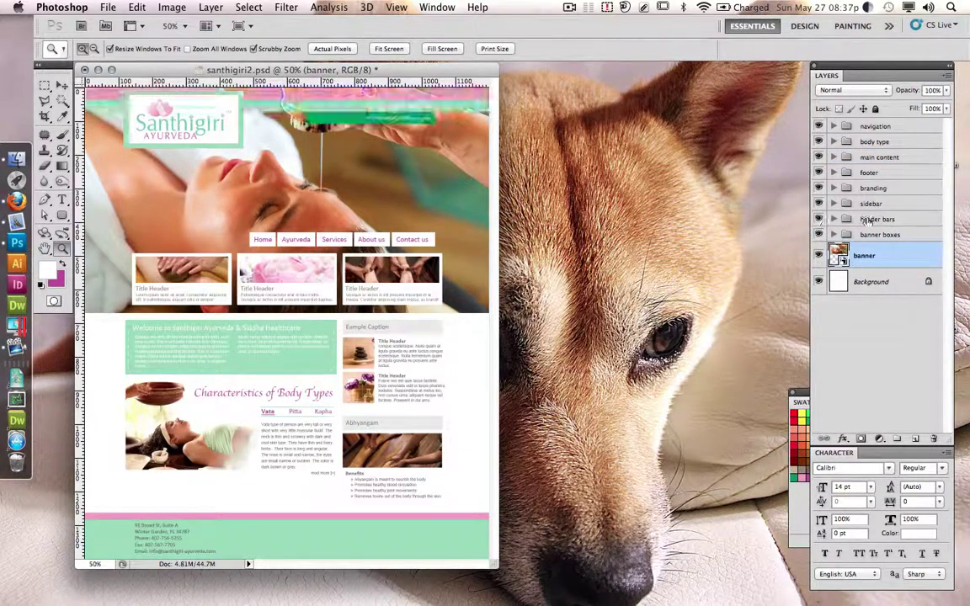
{"action": "left_click_drag", "start_coordinate": [880, 203], "coordinate": [885, 124]}
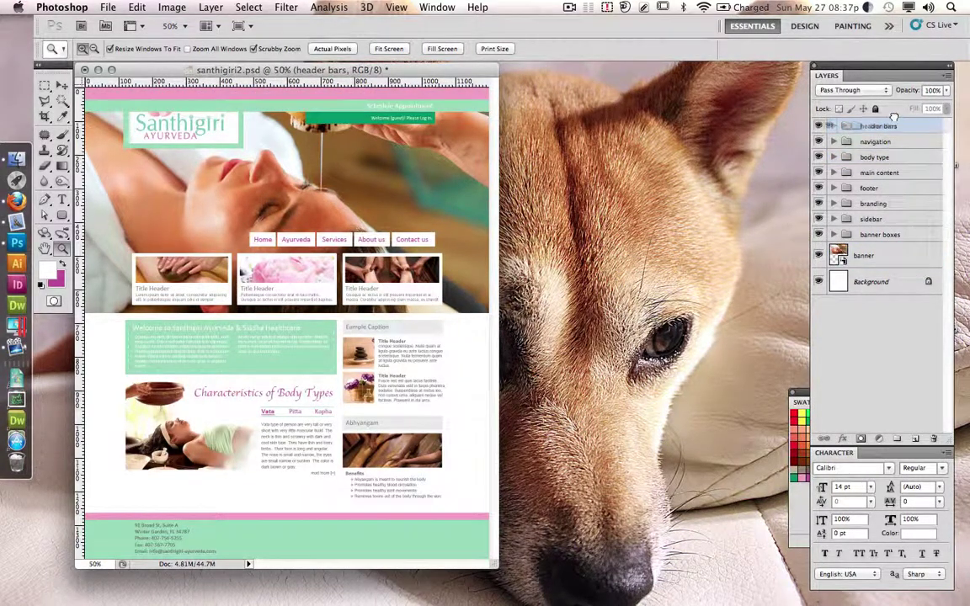
Step: Nest the body type group at the top of main content, keeping it visible
{"action": "left_click", "coordinate": [875, 173]}
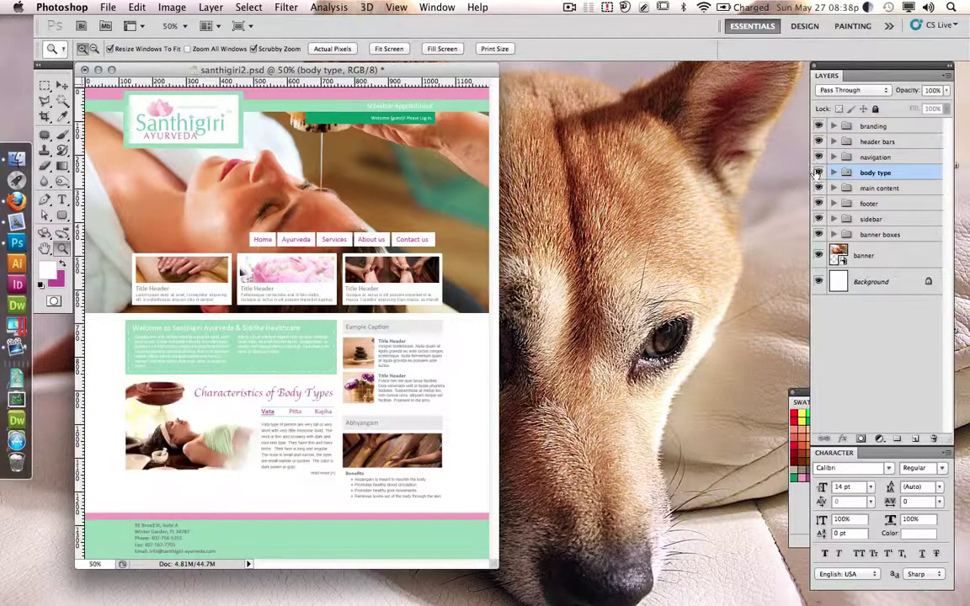
{"action": "left_click_drag", "start_coordinate": [876, 172], "coordinate": [876, 188]}
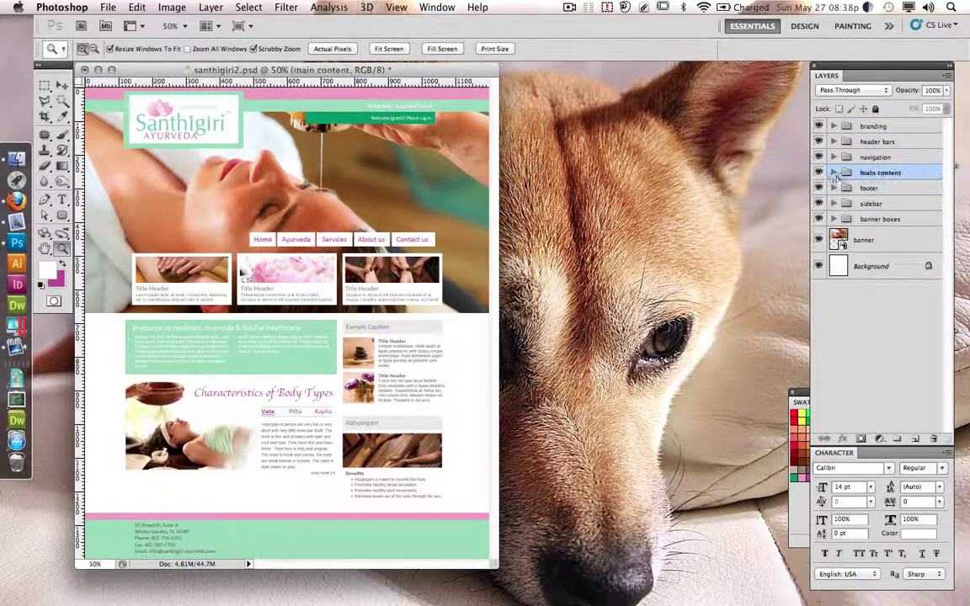
{"action": "left_click", "coordinate": [834, 173]}
{"action": "mouse_move", "coordinate": [885, 319]}
{"action": "left_mouse_down"}
{"action": "mouse_move", "coordinate": [880, 187]}
{"action": "mouse_move", "coordinate": [869, 211]}
{"action": "left_mouse_up"}
{"action": "left_click", "coordinate": [819, 188]}
{"action": "double_click", "coordinate": [819, 188]}
{"action": "left_click", "coordinate": [819, 188]}
{"action": "left_click", "coordinate": [834, 172]}
Step: Move the banner boxes and banner groups together just below navigation
{"action": "left_click", "coordinate": [876, 220]}
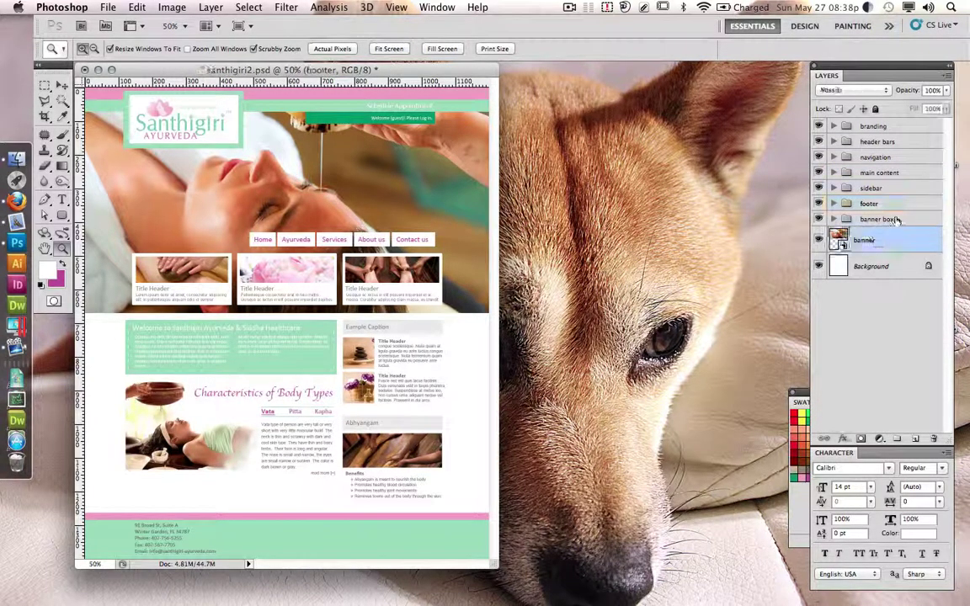
{"action": "left_click", "coordinate": [867, 240], "text": "shift"}
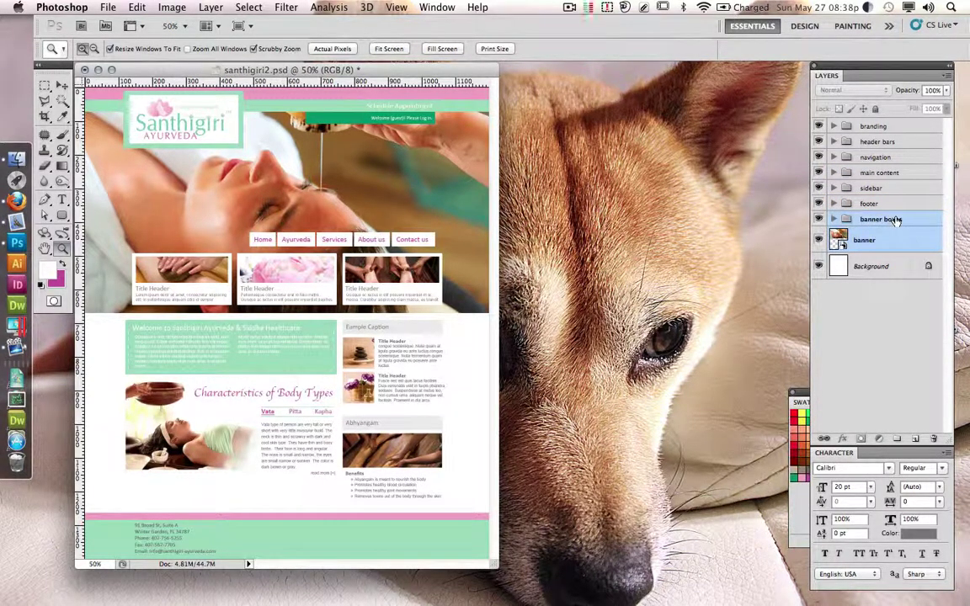
{"action": "left_click_drag", "start_coordinate": [897, 220], "coordinate": [901, 166]}
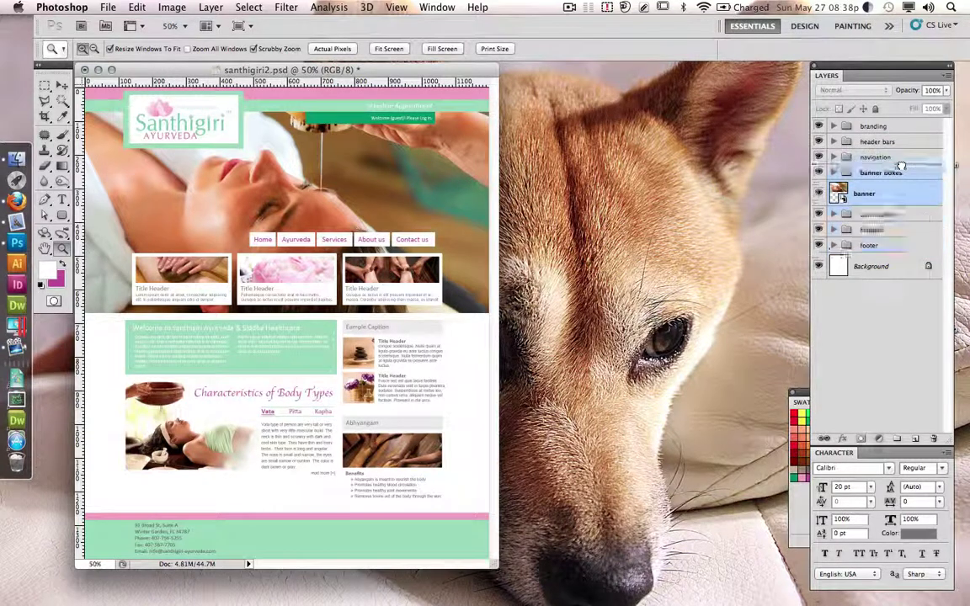
Step: Check the header bars and main content groups to confirm the new stacking order
{"action": "left_click", "coordinate": [863, 266]}
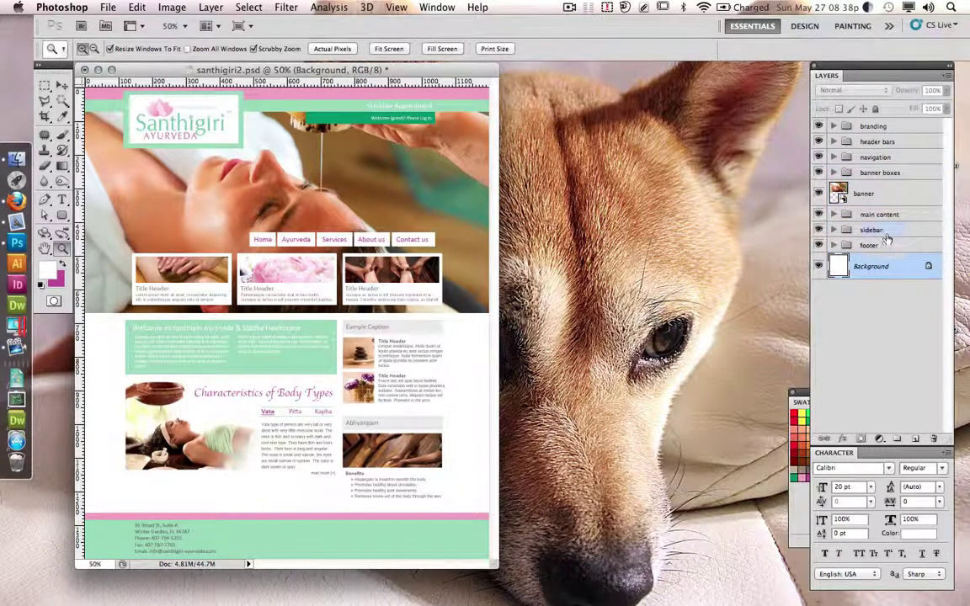
{"action": "left_click", "coordinate": [870, 230]}
{"action": "left_click", "coordinate": [833, 141]}
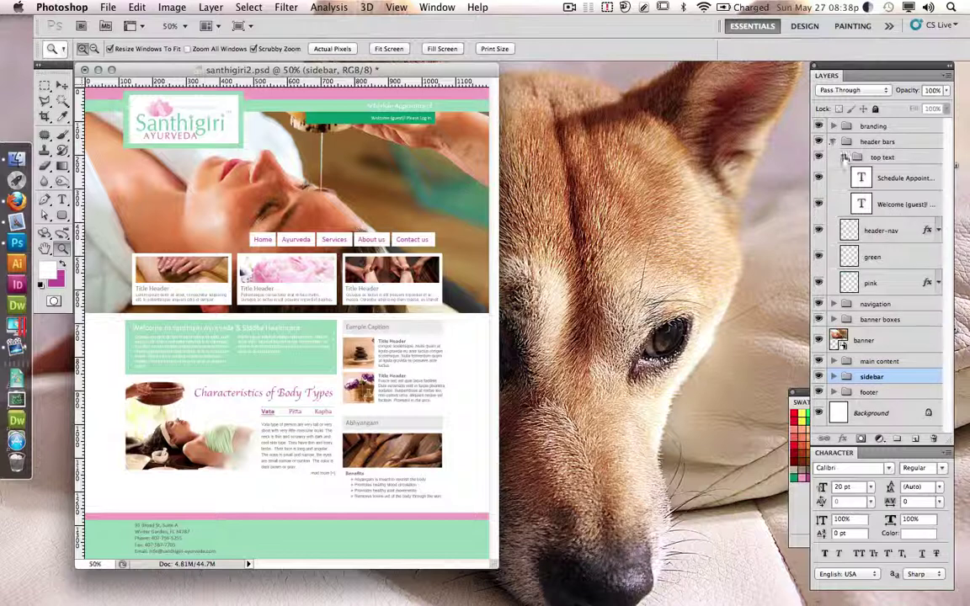
{"action": "left_click", "coordinate": [833, 142]}
{"action": "left_click", "coordinate": [834, 214]}
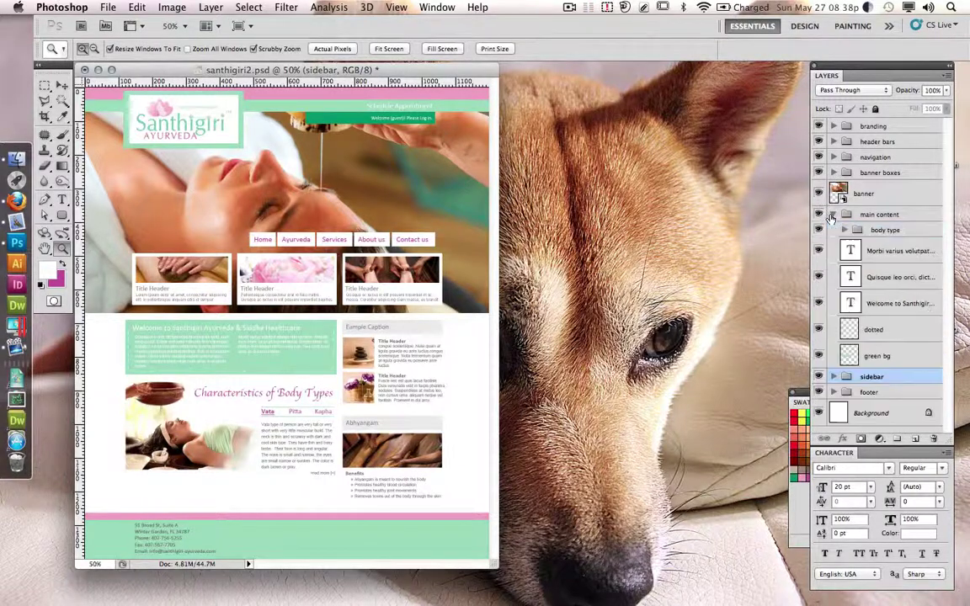